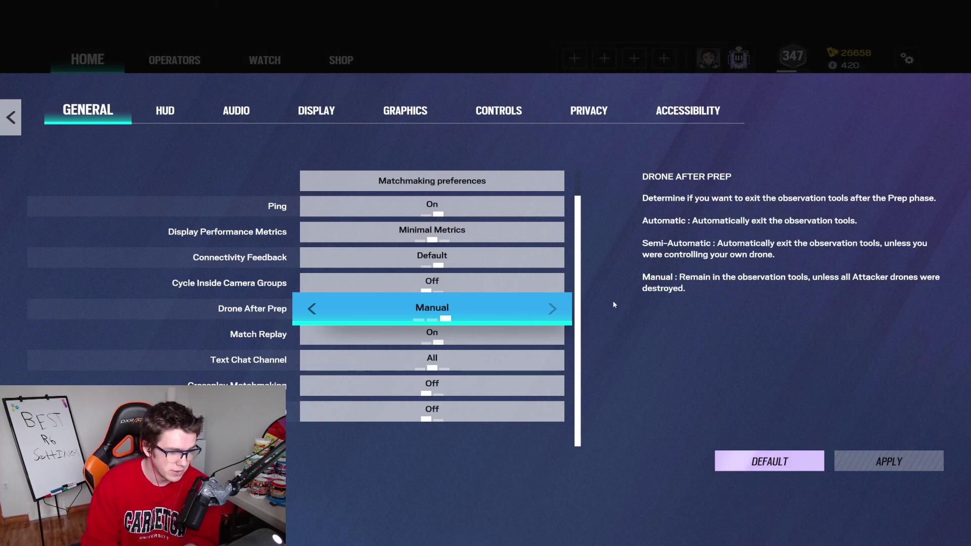
Bring up the HUD settings and scroll through its options list.
scroll(478, 202, up, 1)
scroll(360, 251, down, 1)
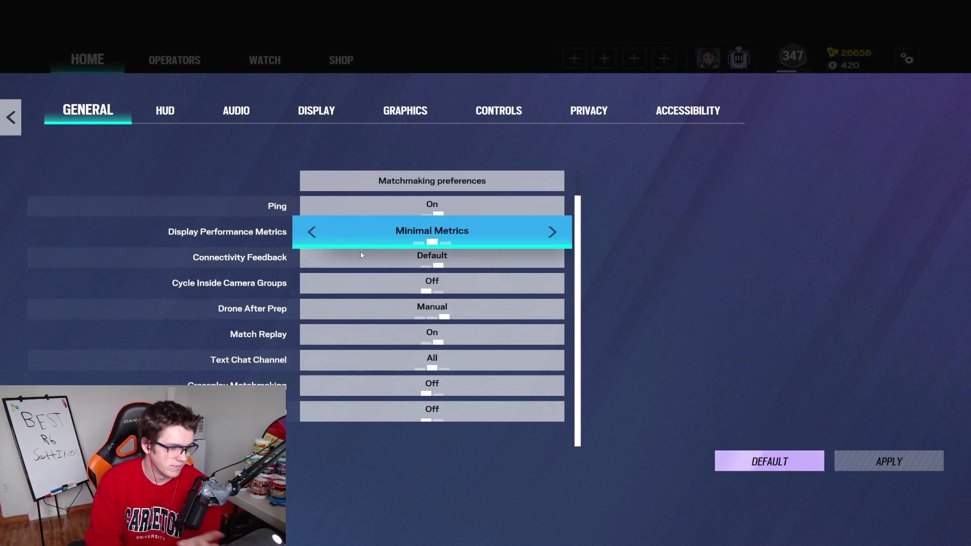
scroll(341, 257, up, 1)
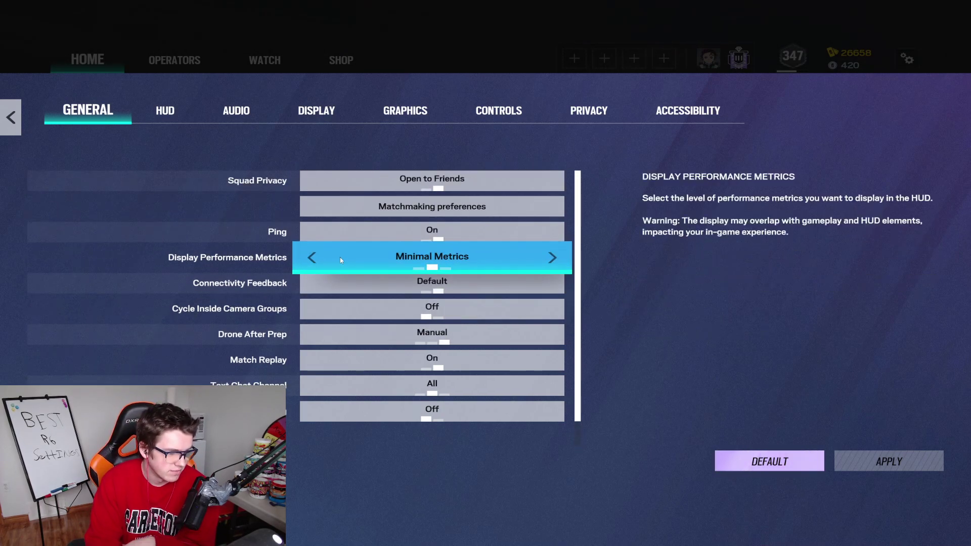
click(170, 121)
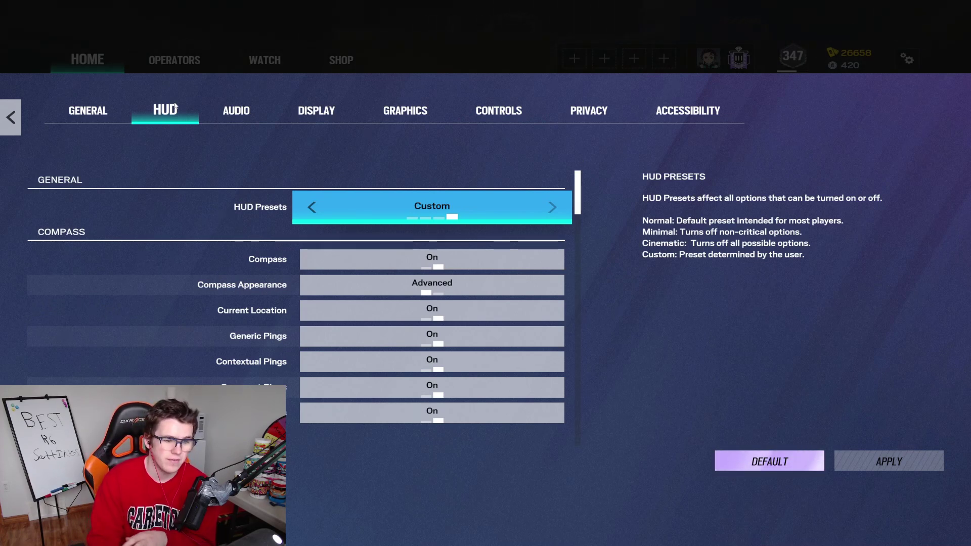
drag(576, 192, 595, 408)
scroll(596, 409, down, 10)
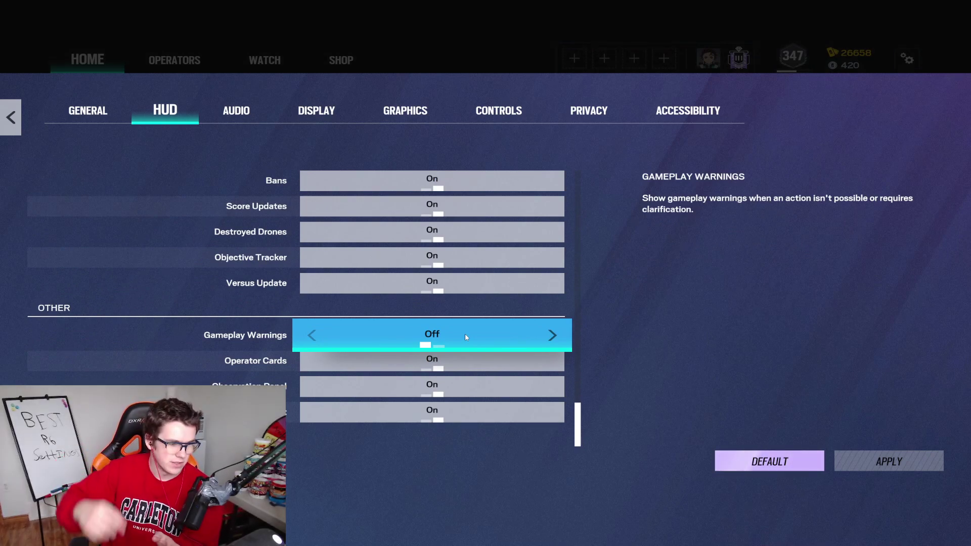
scroll(409, 361, up, 5)
scroll(341, 313, up, 8)
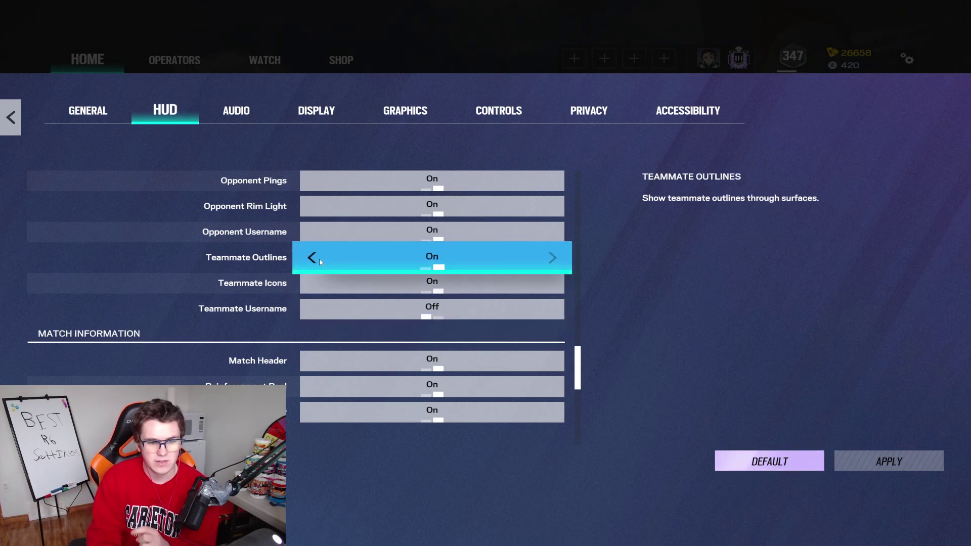
Switch Teammate Outlines Off and back On, then move to the Audio settings.
click(532, 255)
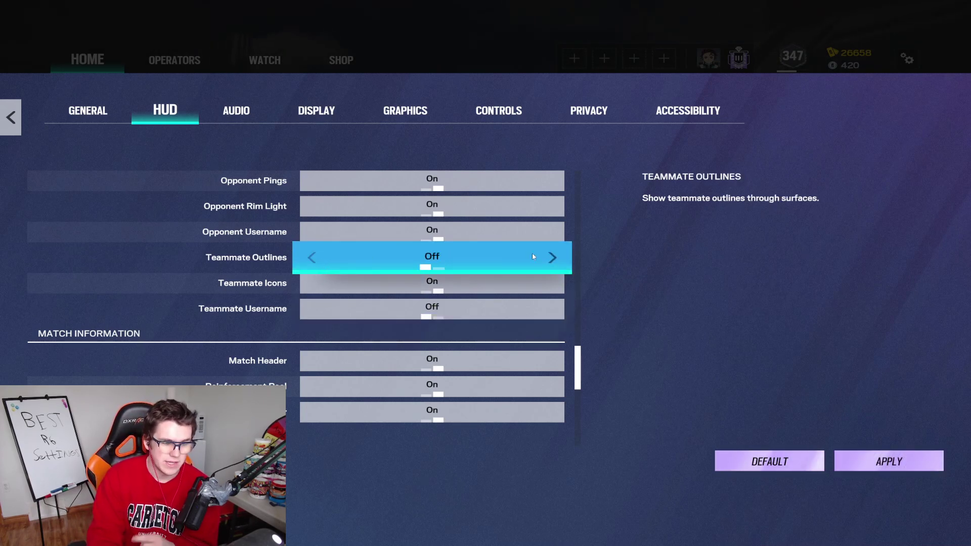
click(552, 258)
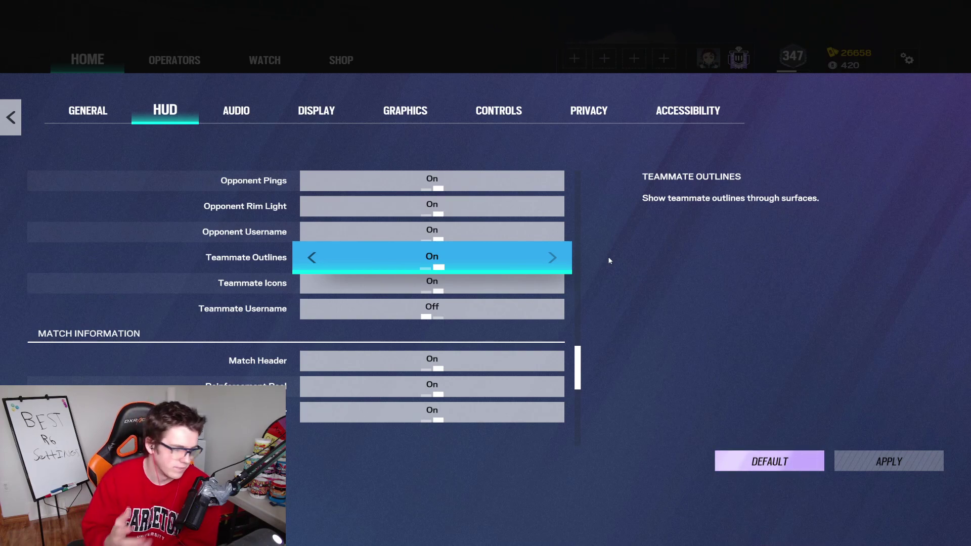
scroll(416, 183, up, 10)
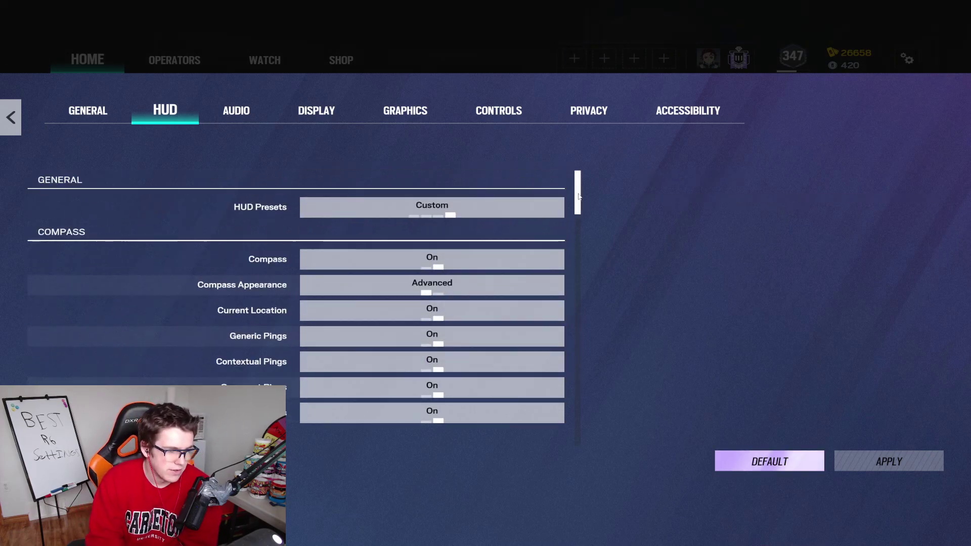
click(234, 109)
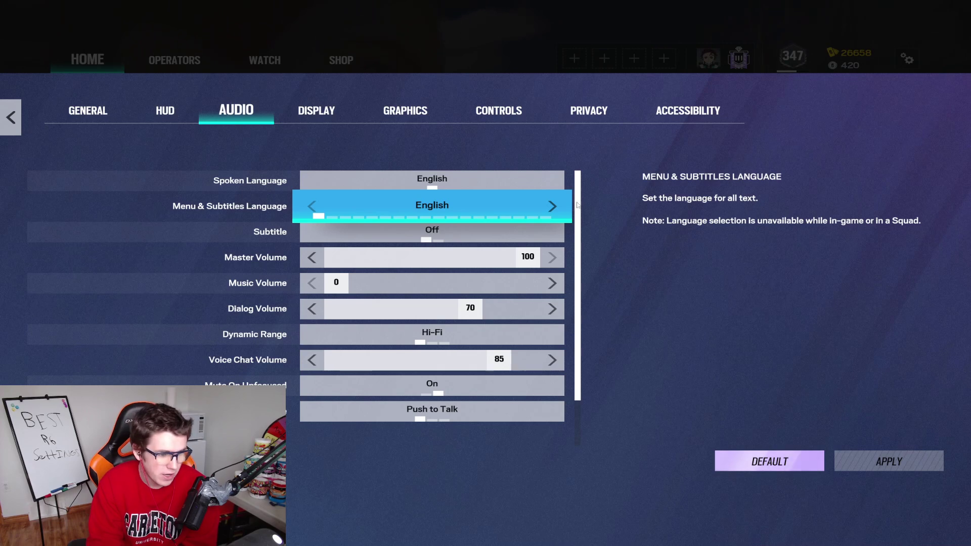
Cycle Dynamic Range through TV and Night Mode, restore Hi-Fi, then go to Display settings.
drag(578, 205, 580, 217)
scroll(589, 275, down, 1)
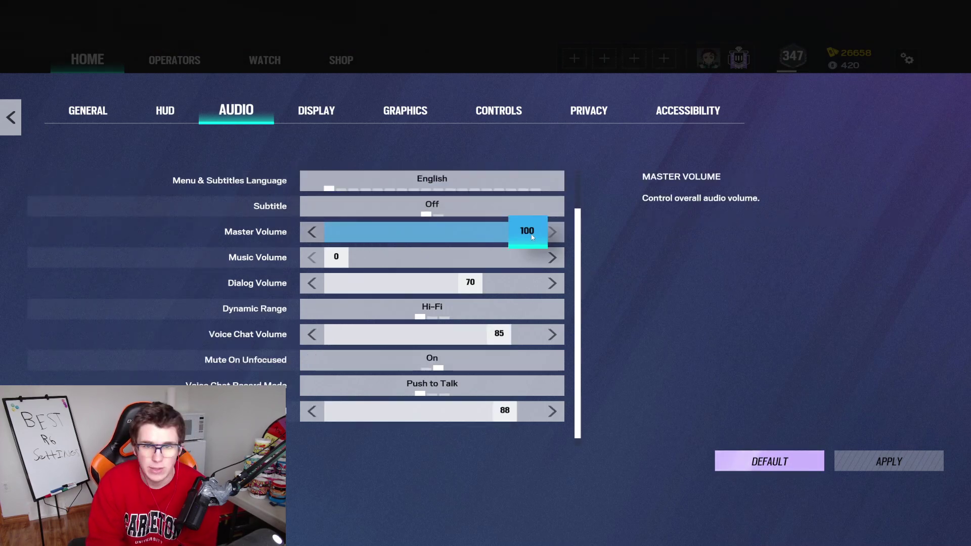
scroll(581, 291, down, 1)
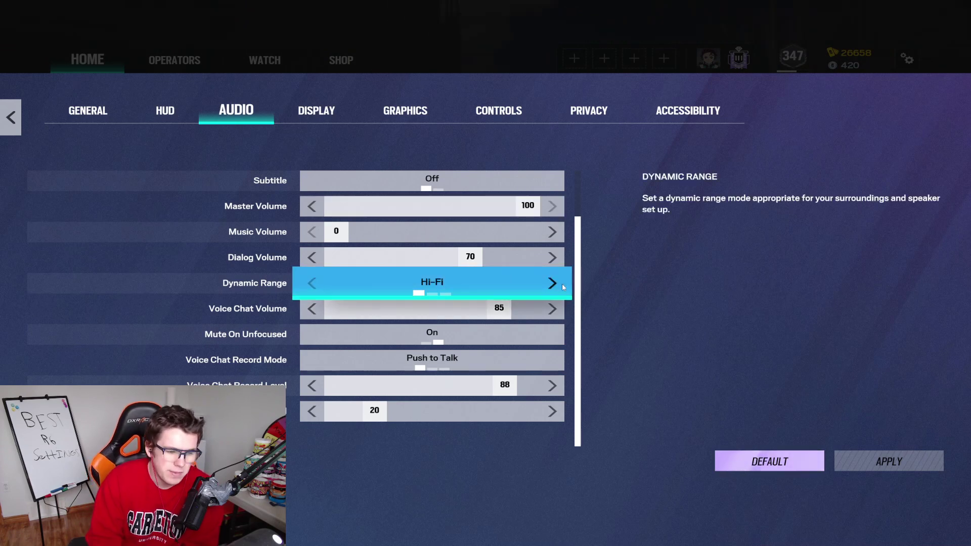
click(556, 288)
click(556, 287)
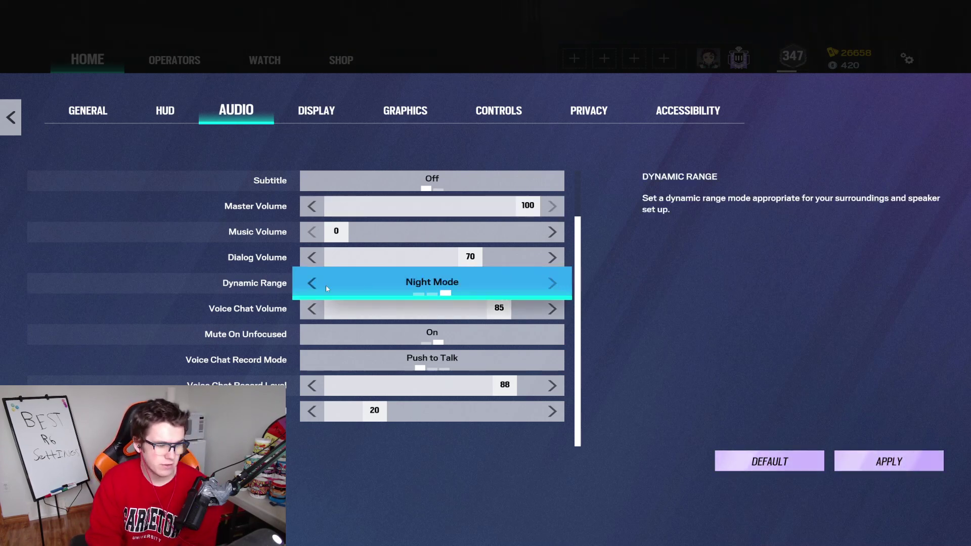
click(311, 284)
click(311, 284)
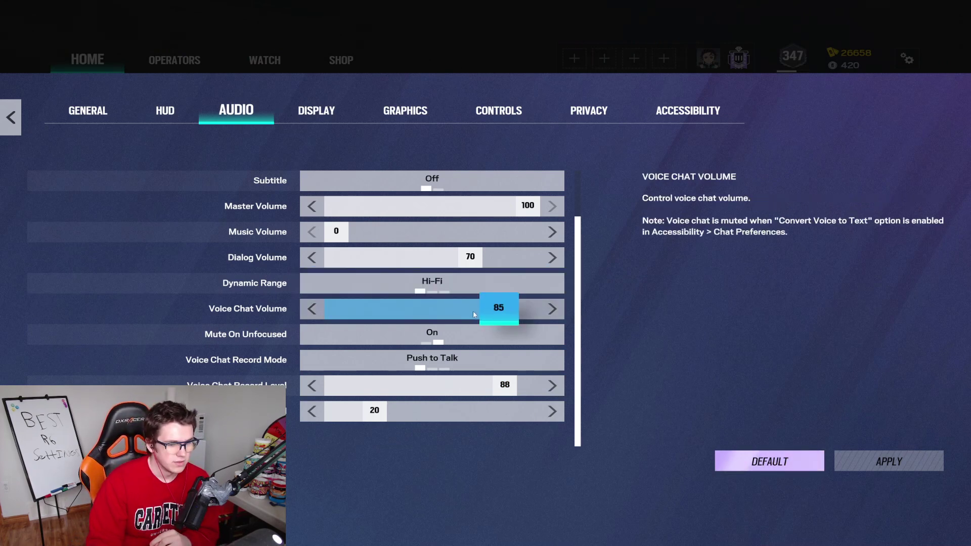
scroll(329, 315, up, 2)
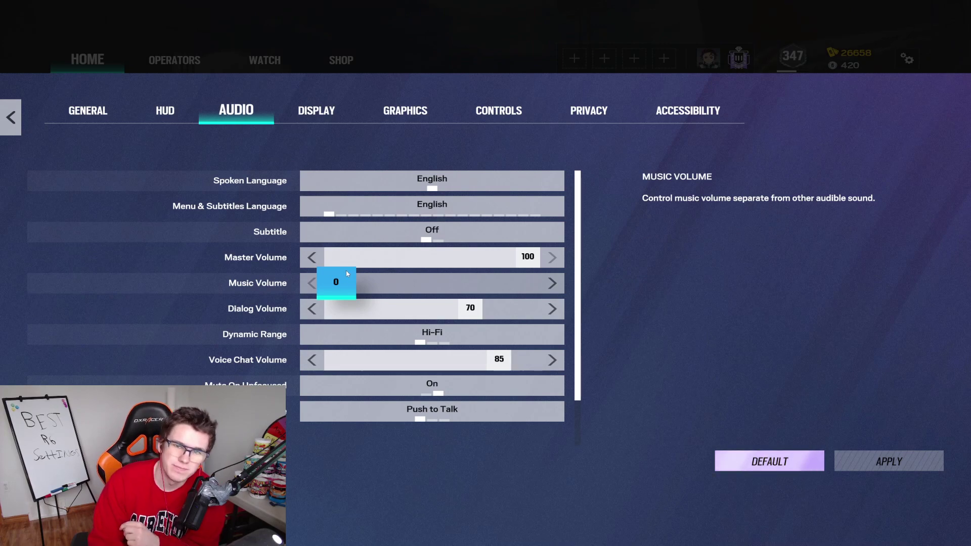
click(327, 112)
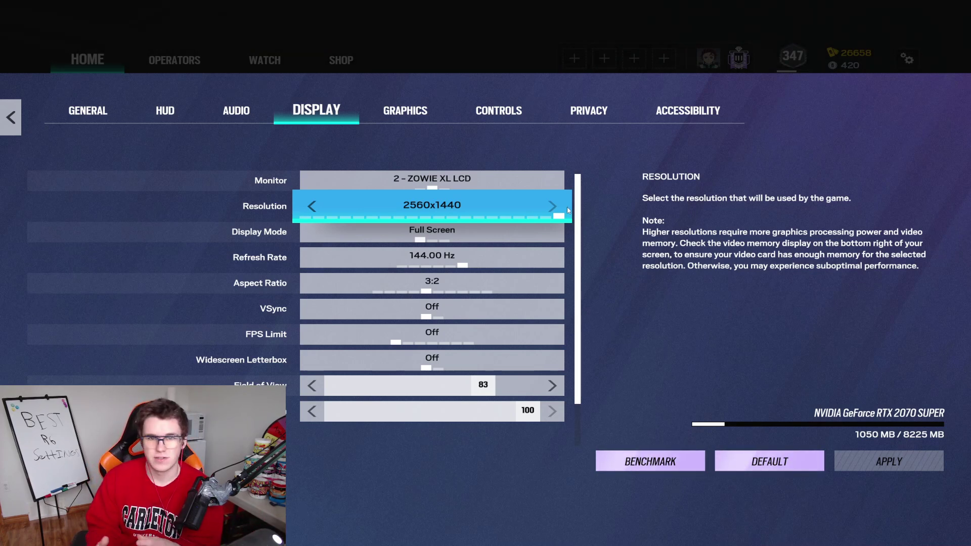
Try 1680x1050 and 1920x1080 resolutions, then restore 2560x1440.
click(503, 218)
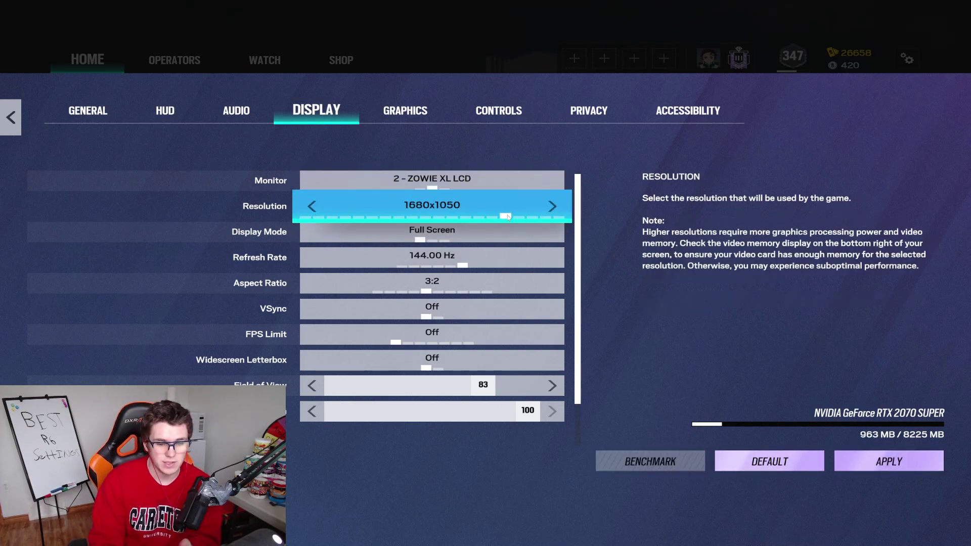
click(552, 206)
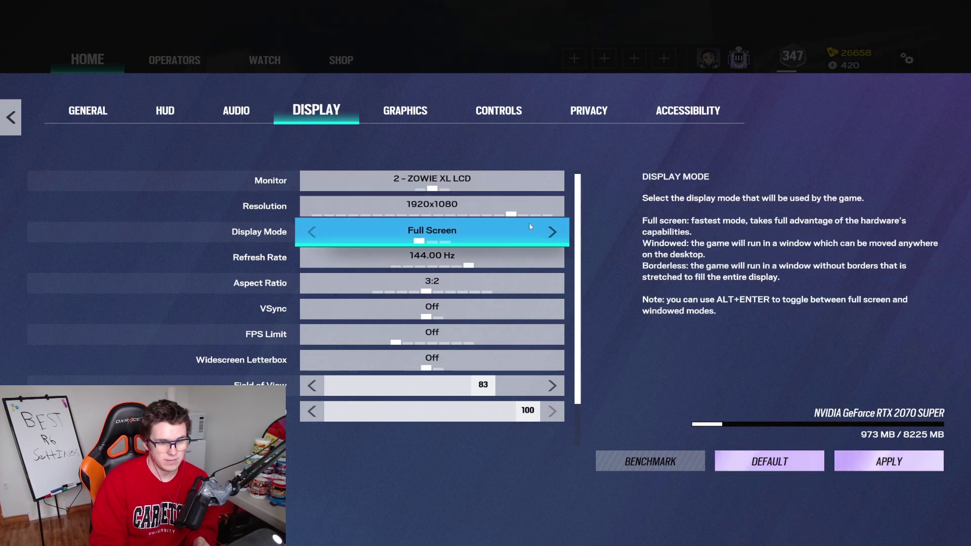
click(557, 215)
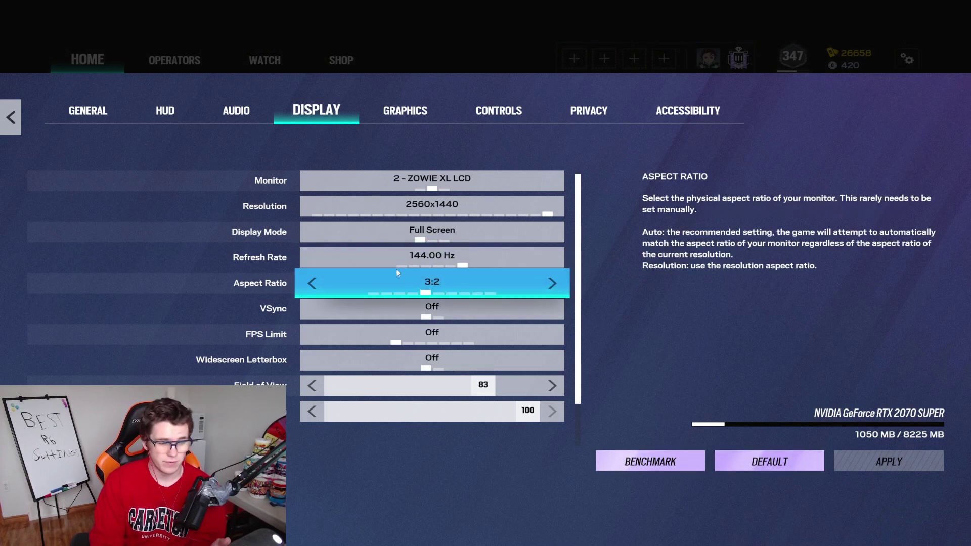
Drop the refresh rate to 60.00 Hz and bring it back to 144.00 Hz.
key(Left)
key(Left)
key(Left)
key(Left)
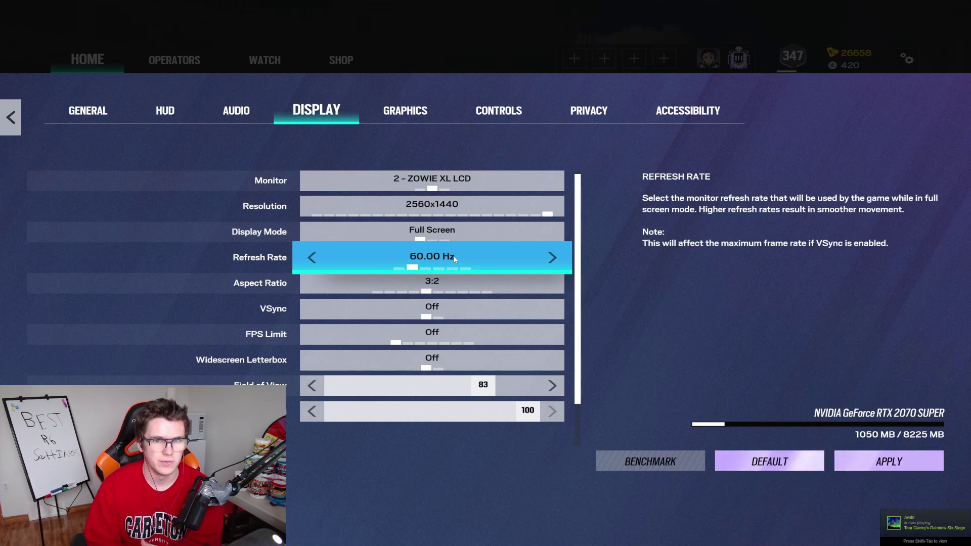
click(551, 259)
click(550, 259)
click(550, 259)
click(550, 259)
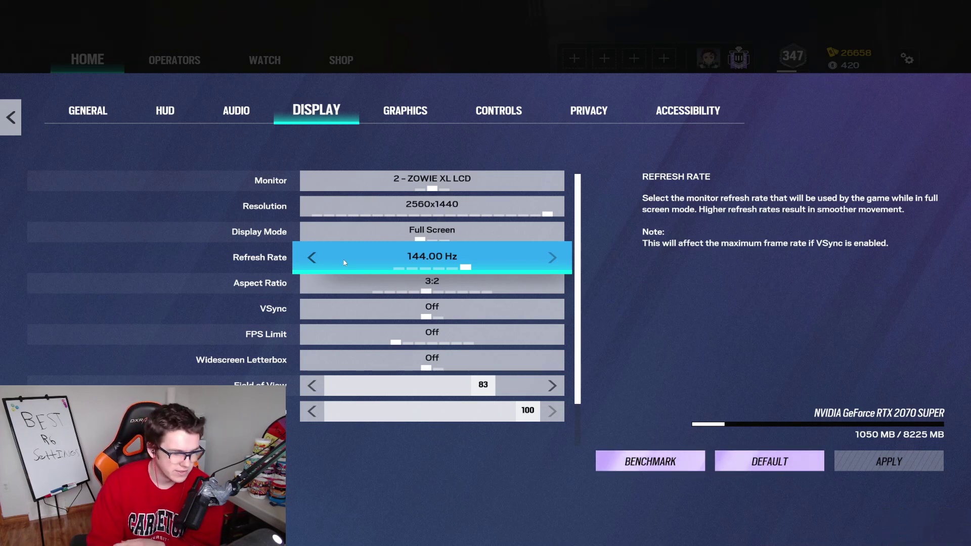
scroll(344, 260, down, 1)
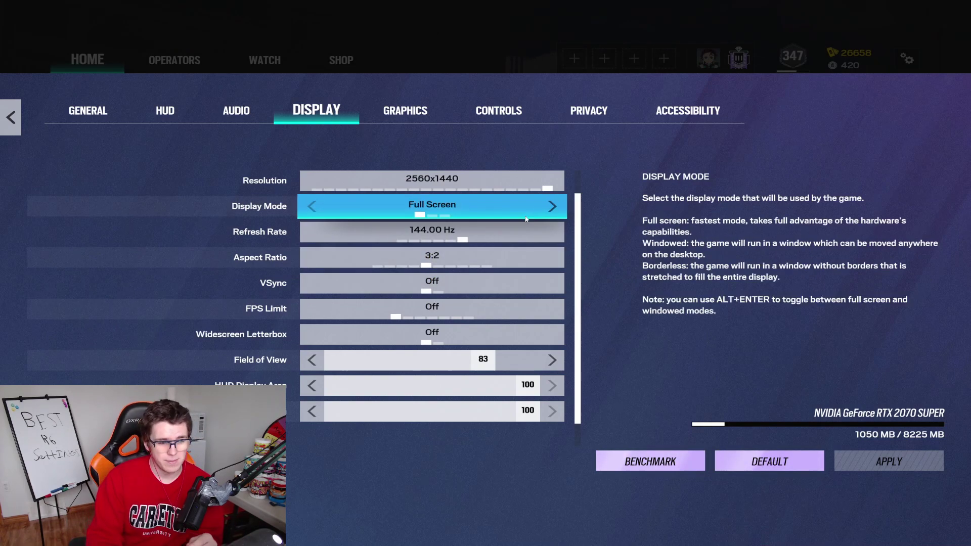
click(553, 256)
click(552, 257)
click(312, 257)
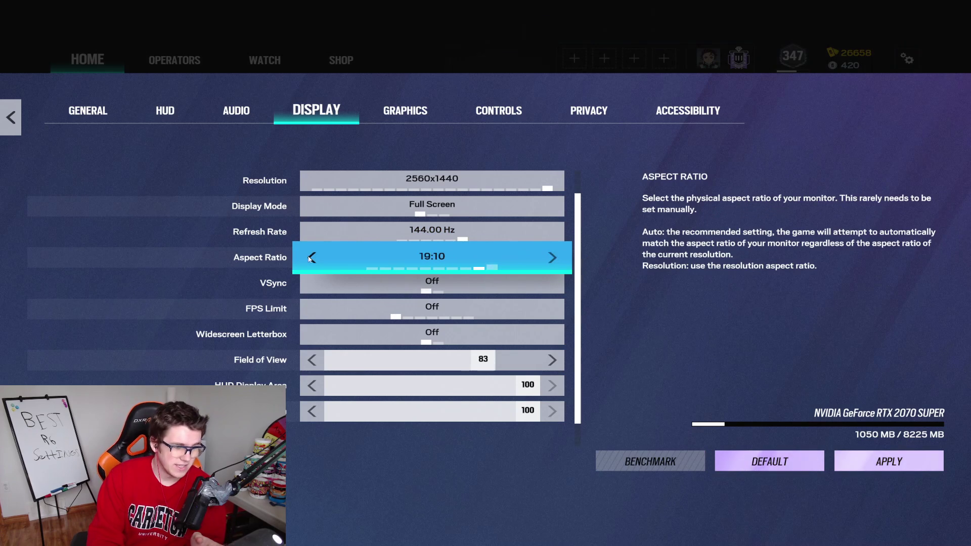
click(311, 258)
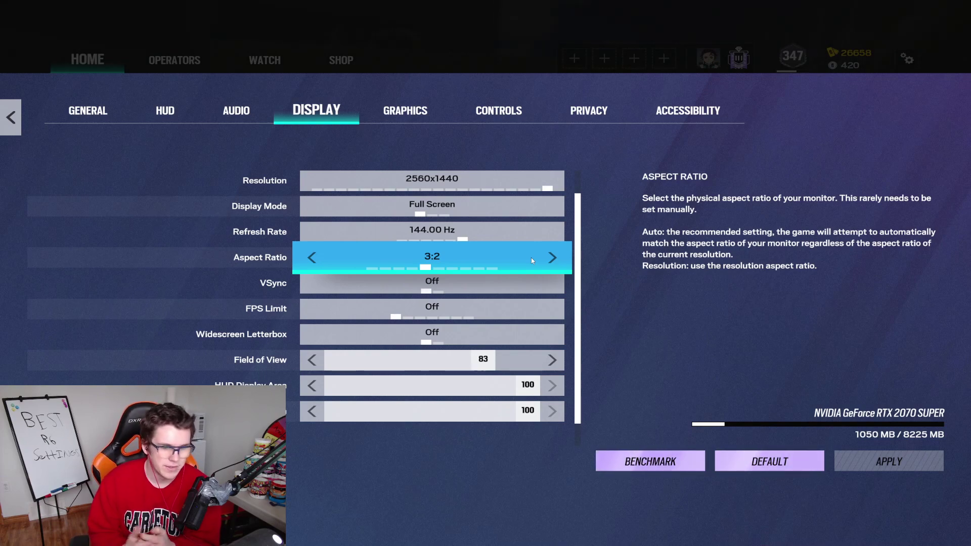
scroll(530, 257, down, 1)
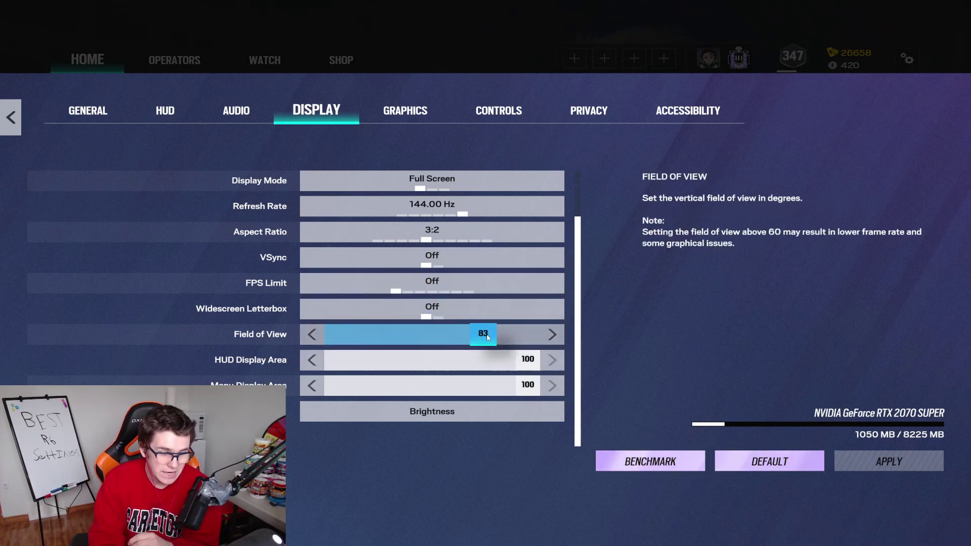
click(468, 426)
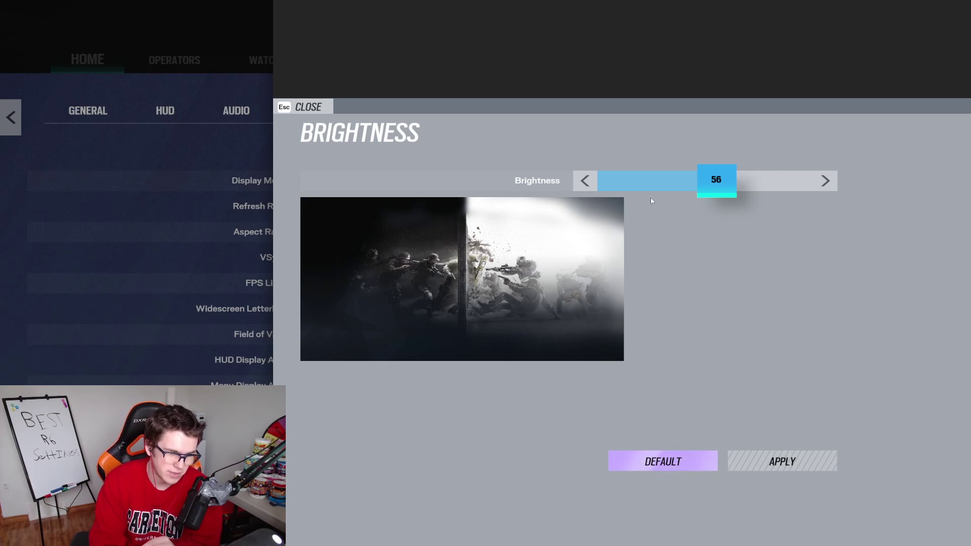
Lower brightness from 56 to 51 and move on to the Graphics settings.
mouse_move(718, 182)
mouse_down()
mouse_move(680, 182)
mouse_move(721, 194)
mouse_up()
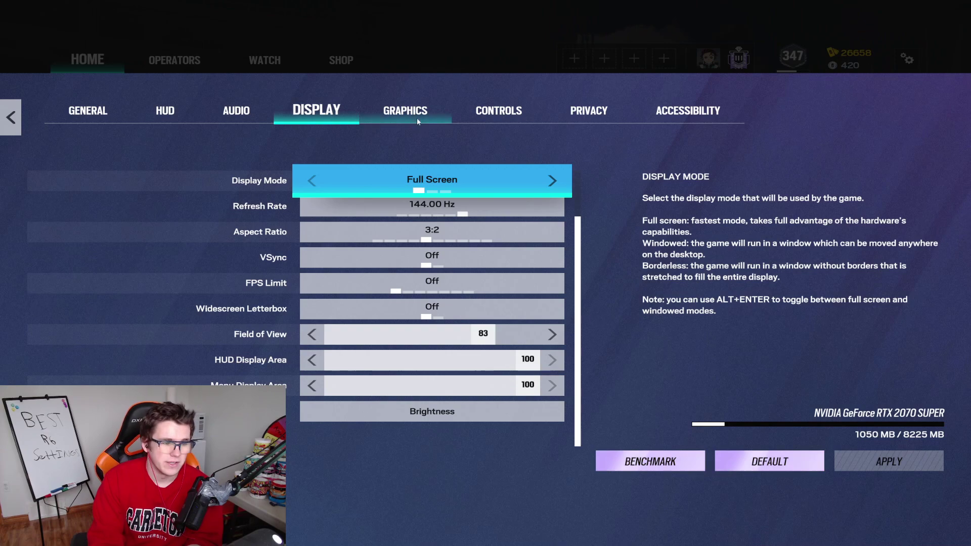
click(417, 117)
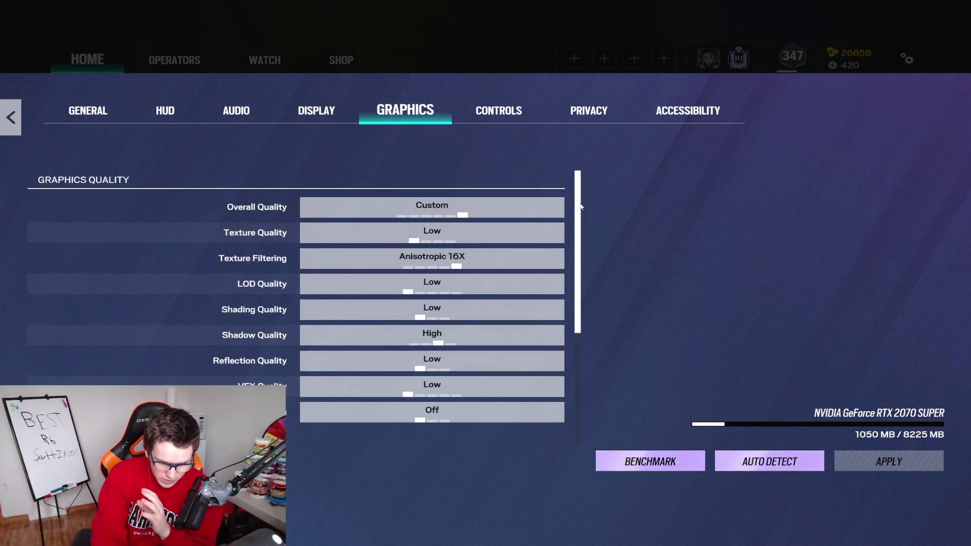
Try Very High textures and Linear/2X filtering, then restore Low and Anisotropic 16X.
scroll(581, 207, down, 1)
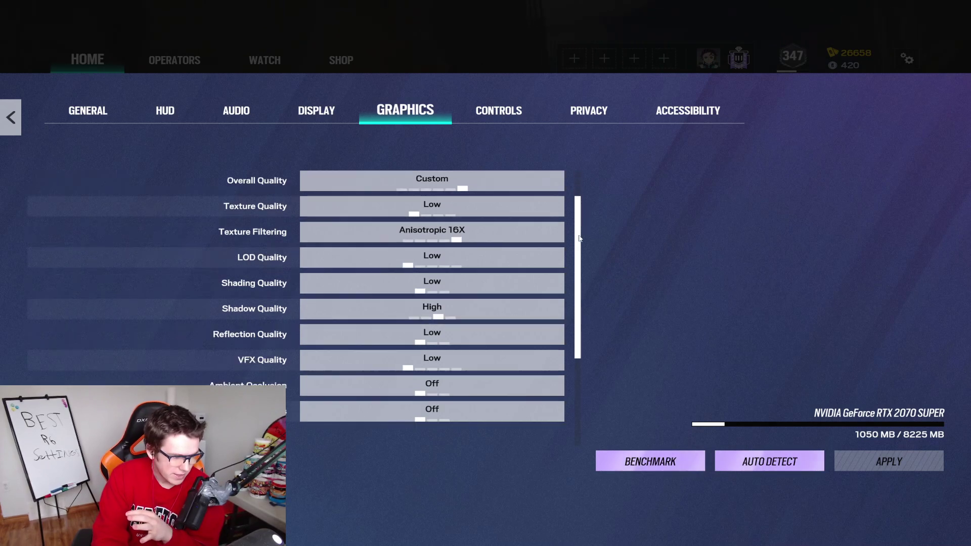
click(452, 216)
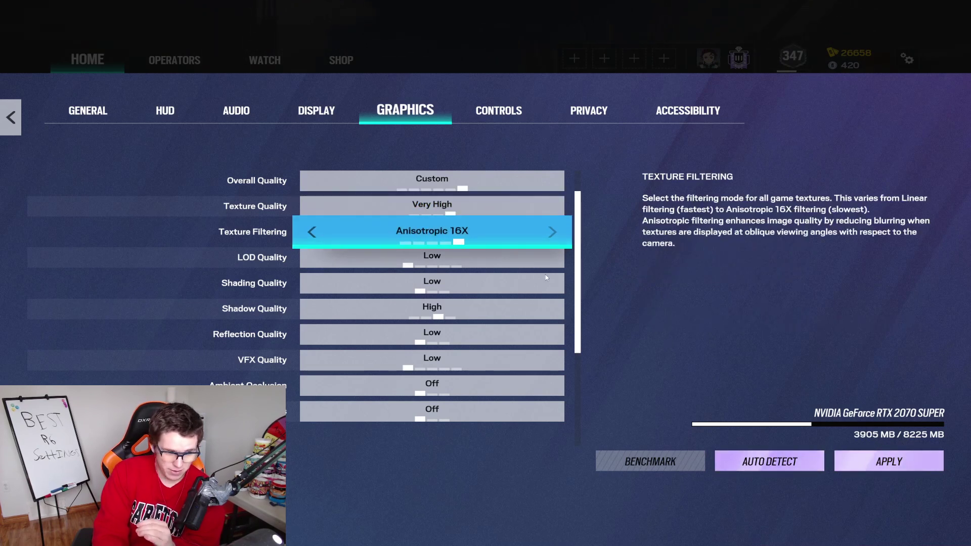
click(406, 242)
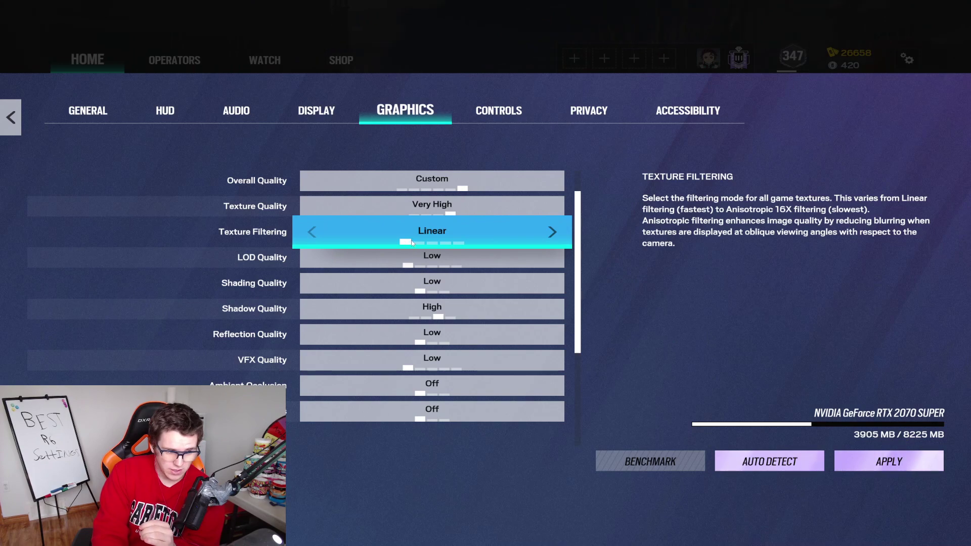
click(419, 243)
click(458, 242)
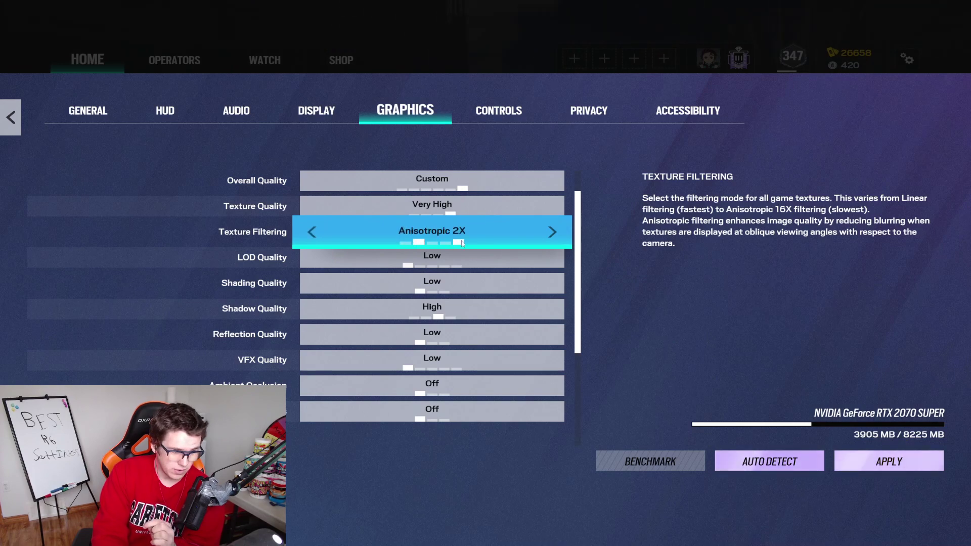
click(414, 215)
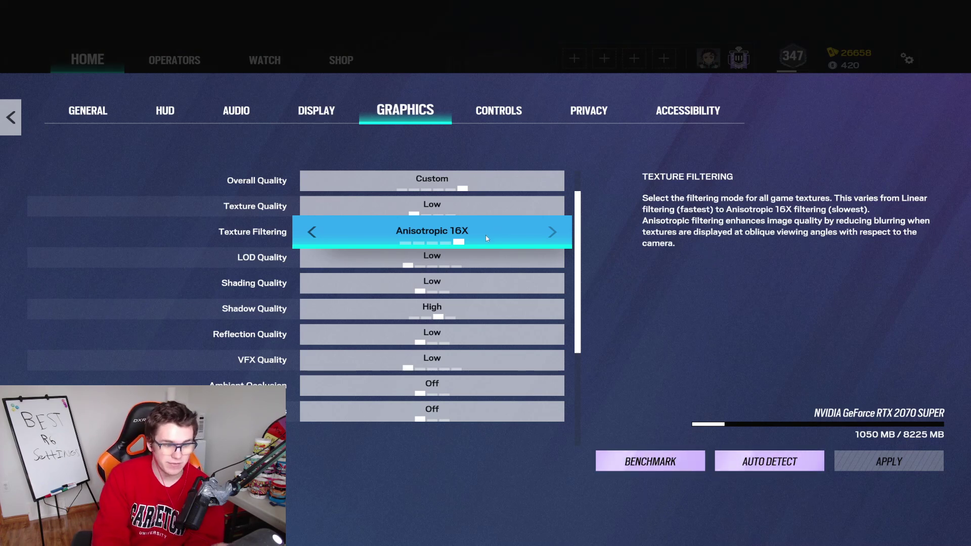
scroll(488, 263, down, 1)
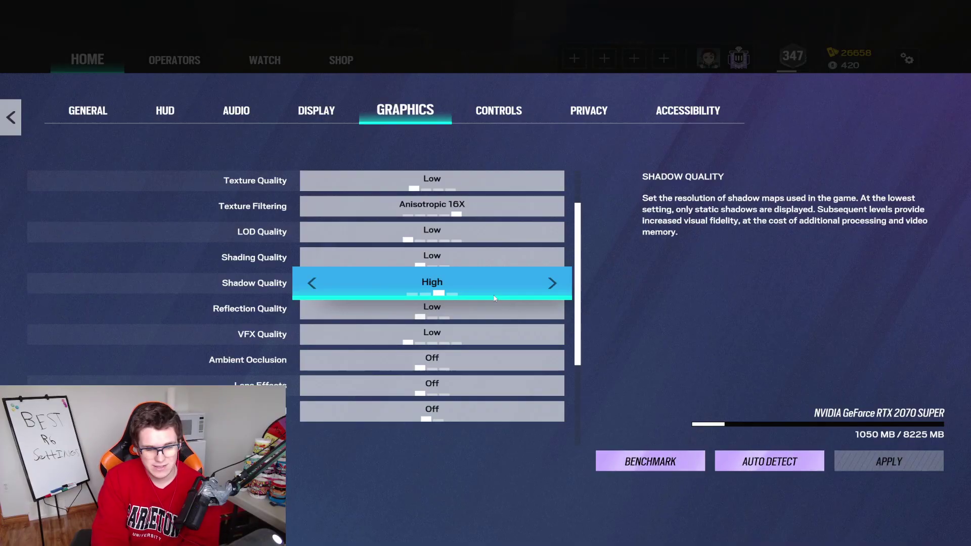
Return Shadow Quality to High, set render scaling target to 102 FPS, then open Controls.
click(552, 281)
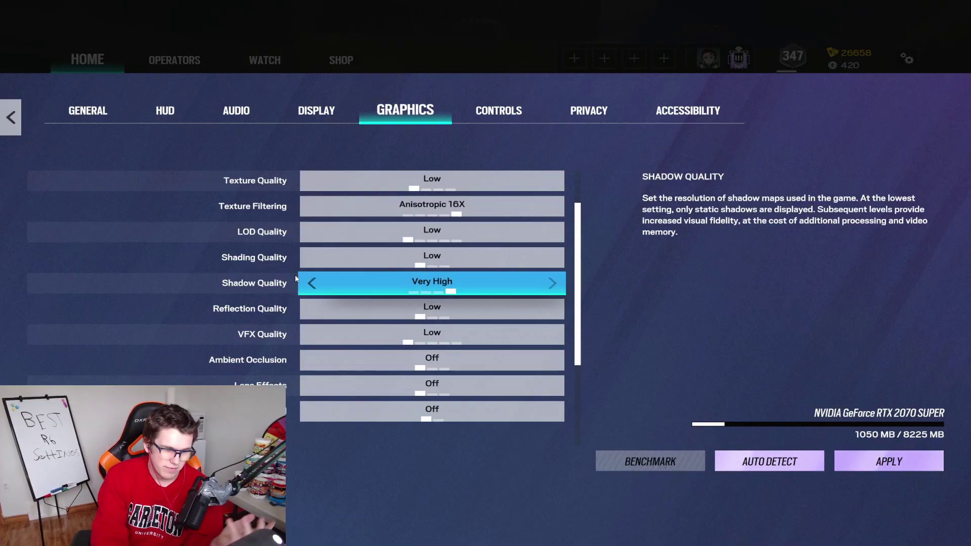
click(341, 278)
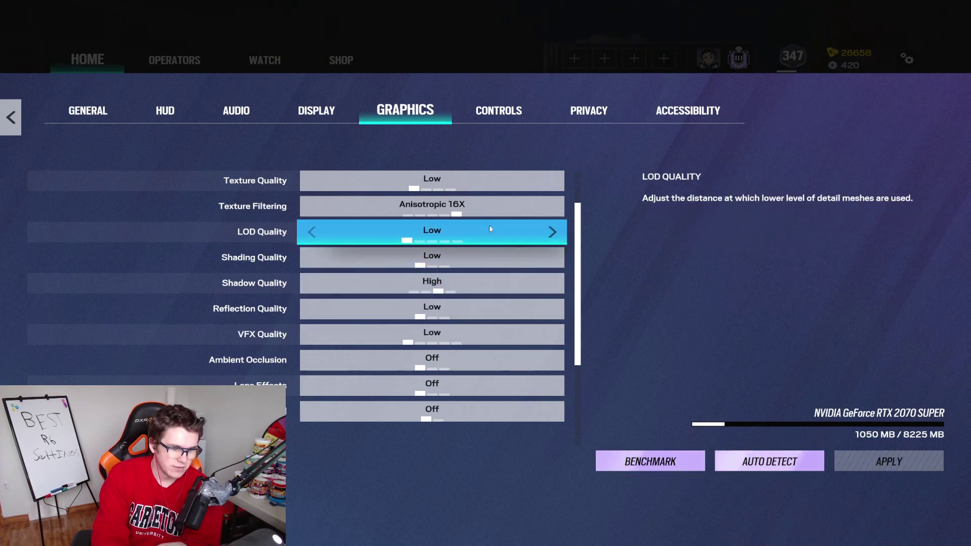
scroll(506, 268, down, 2)
scroll(500, 303, up, 3)
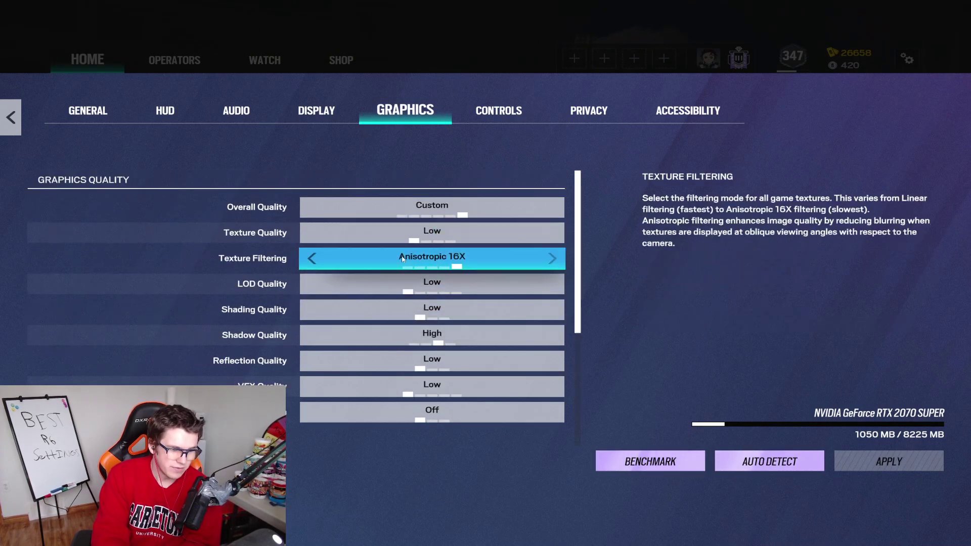
scroll(478, 302, down, 6)
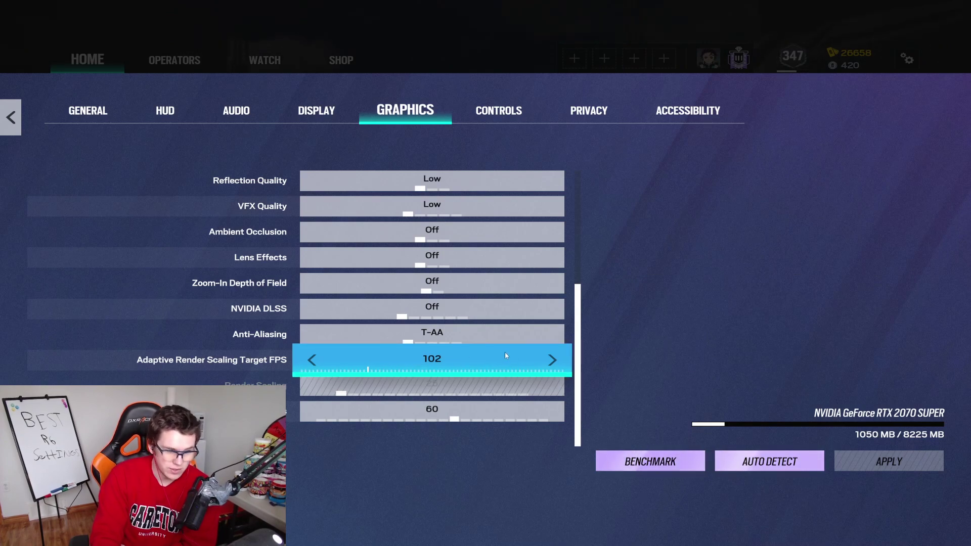
click(460, 366)
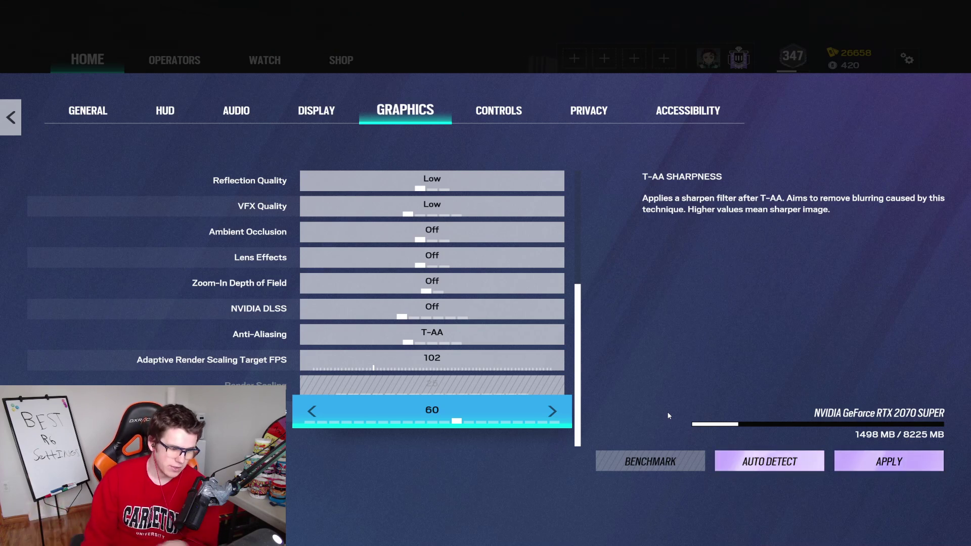
click(480, 115)
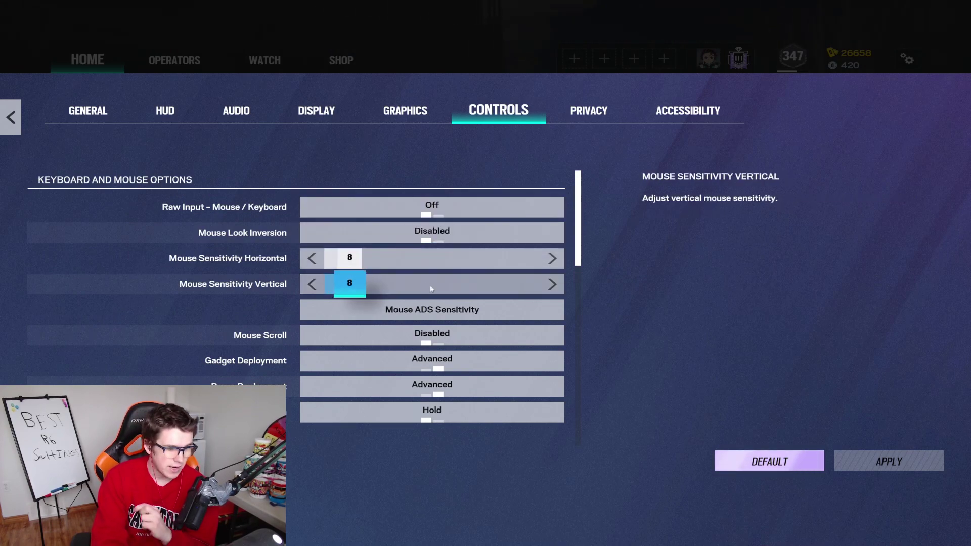
Check the per-magnification ADS sensitivities, then switch to File Explorer's Documents folder.
click(450, 307)
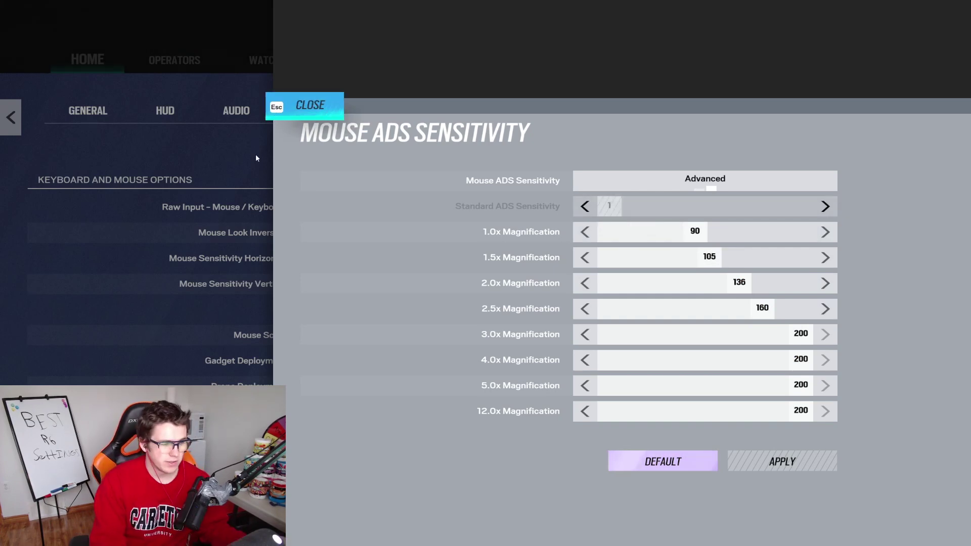
key(Escape)
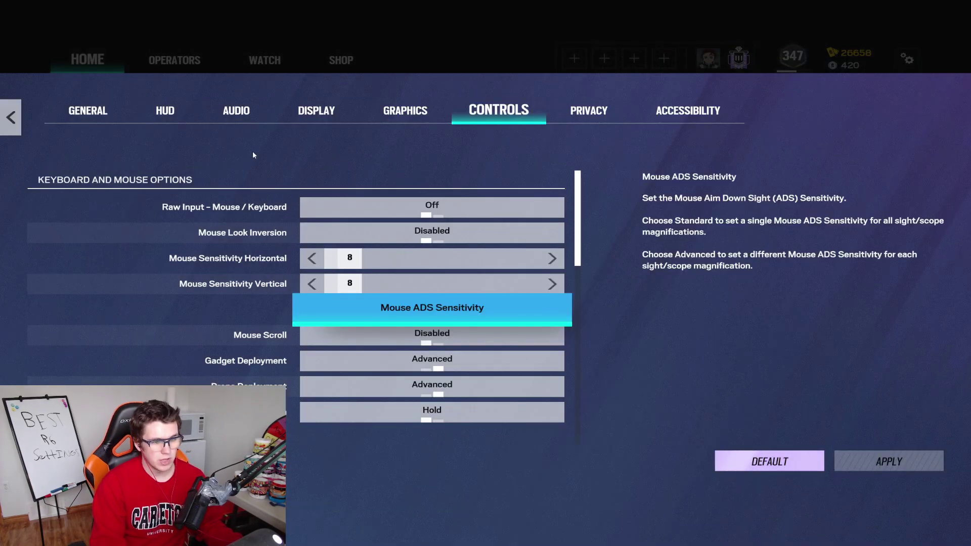
key(alt+Tab)
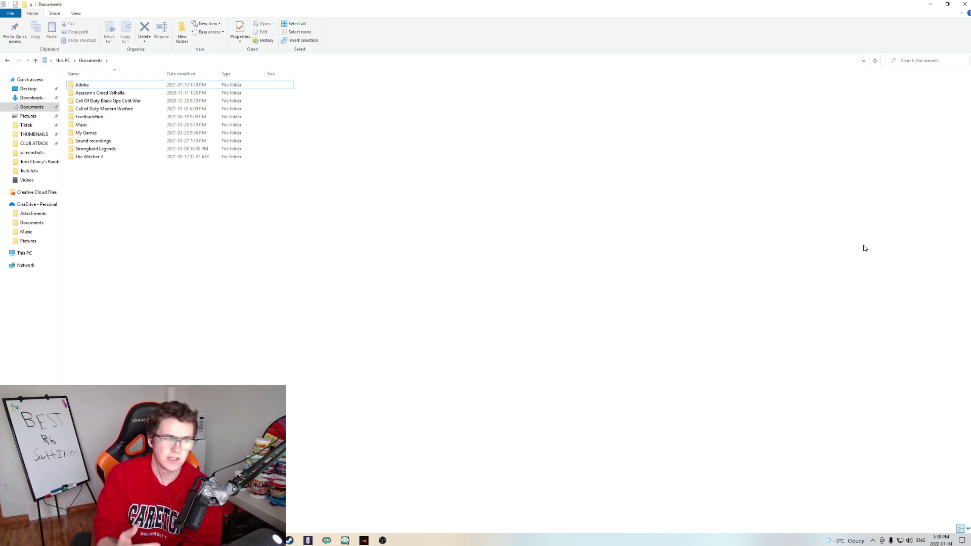
Open My Games > Rainbow Six - Siege, box-select the ID folders, then switch to Tabstats.
click(107, 133)
double_click(106, 133)
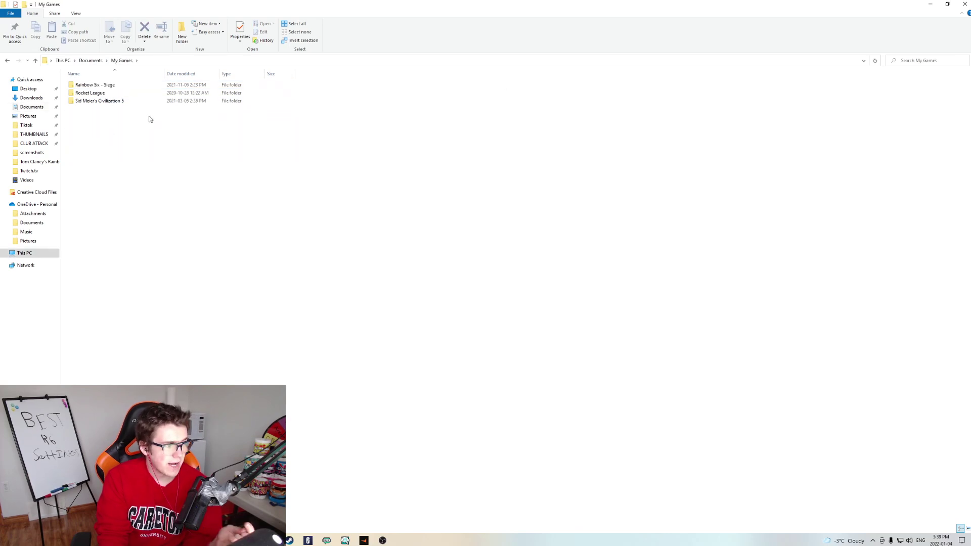
double_click(119, 85)
drag(357, 90, 192, 117)
drag(304, 119, 224, 80)
click(328, 85)
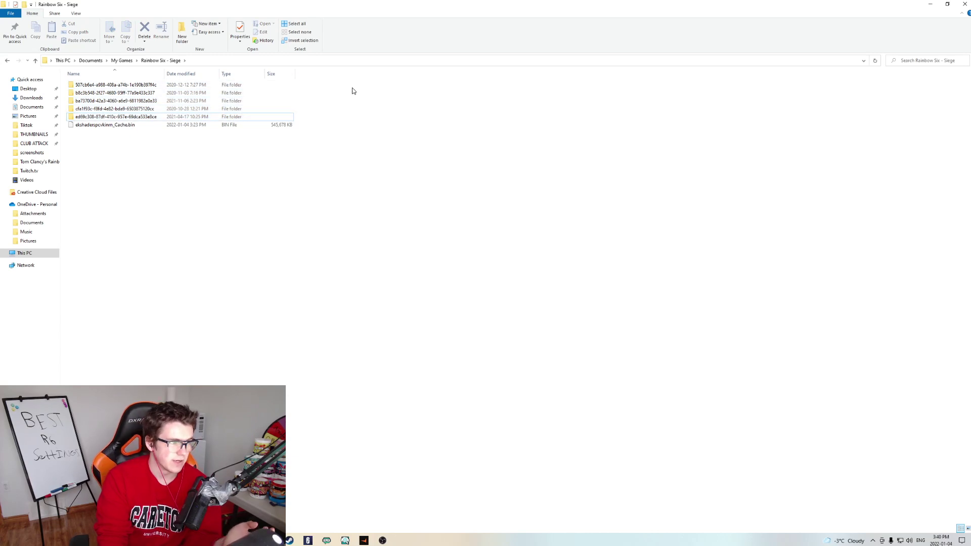
key(alt+Tab)
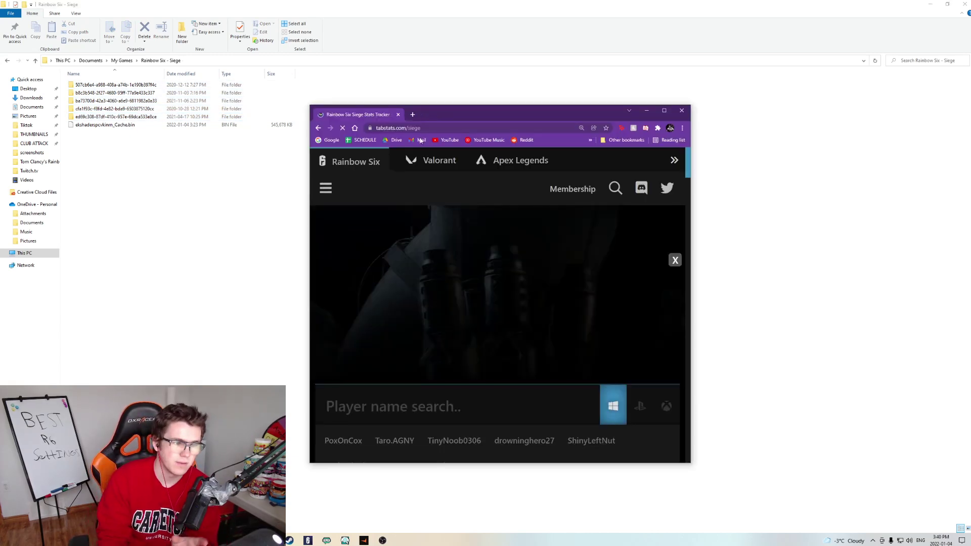
Search Tabstats for the player's name and open their profile page.
click(615, 188)
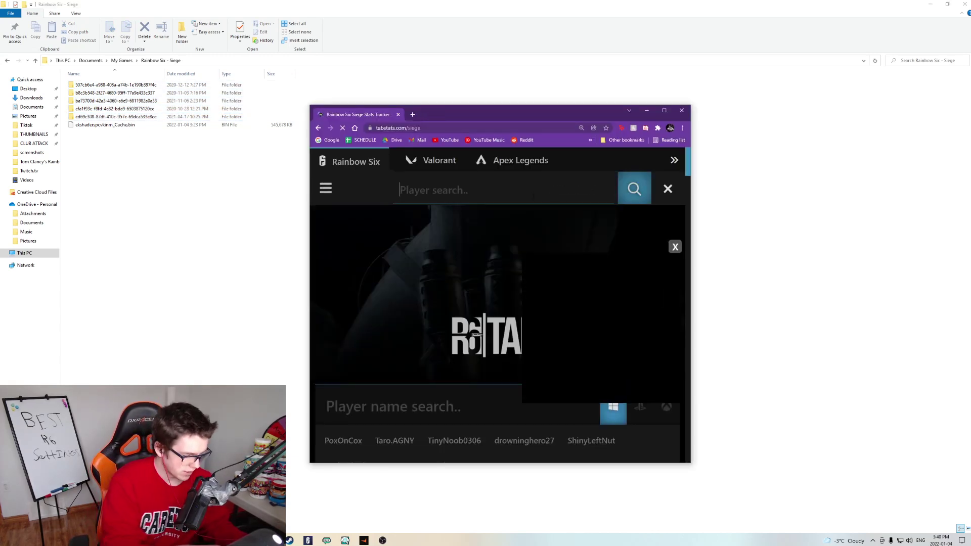
text(pox.nkg)
key(Return)
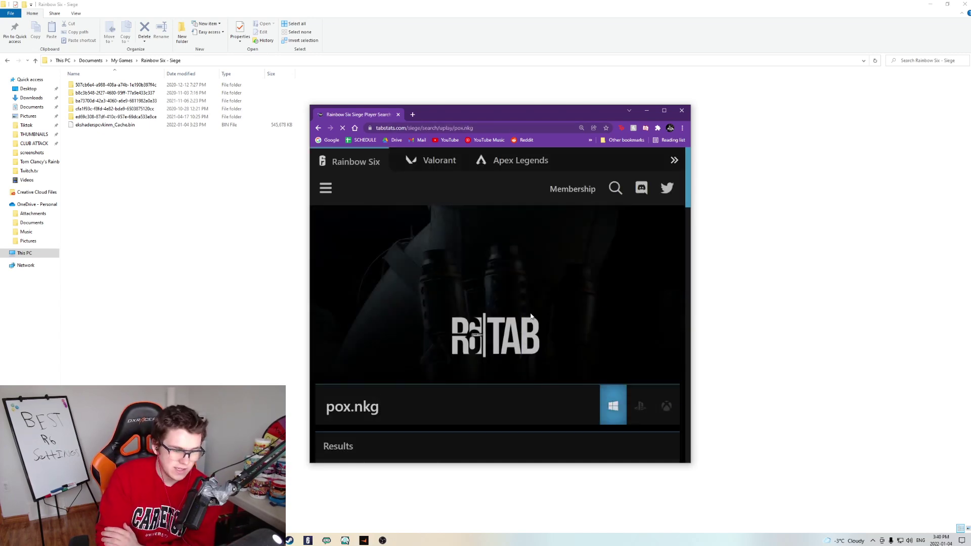
click(398, 369)
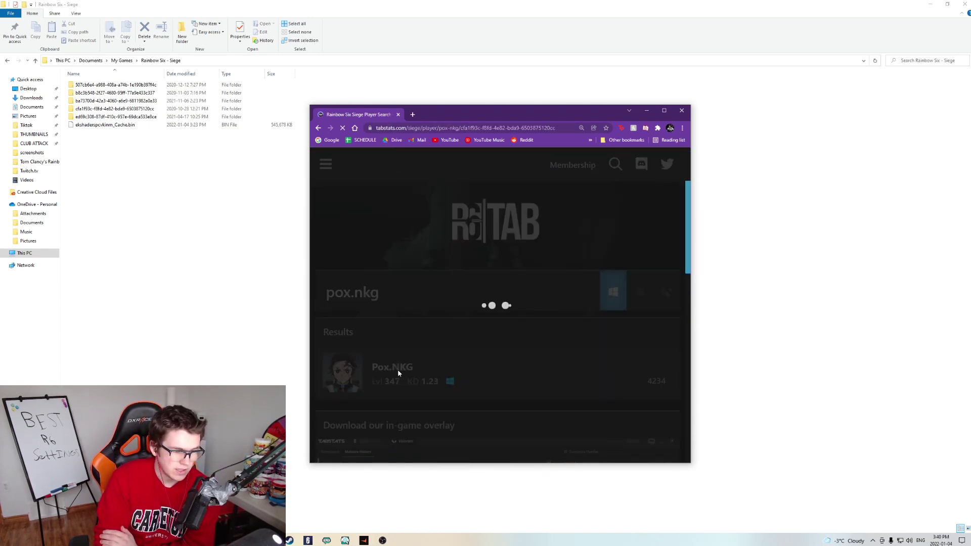
Highlight the profile ID in the page URL and close the browser.
click(467, 128)
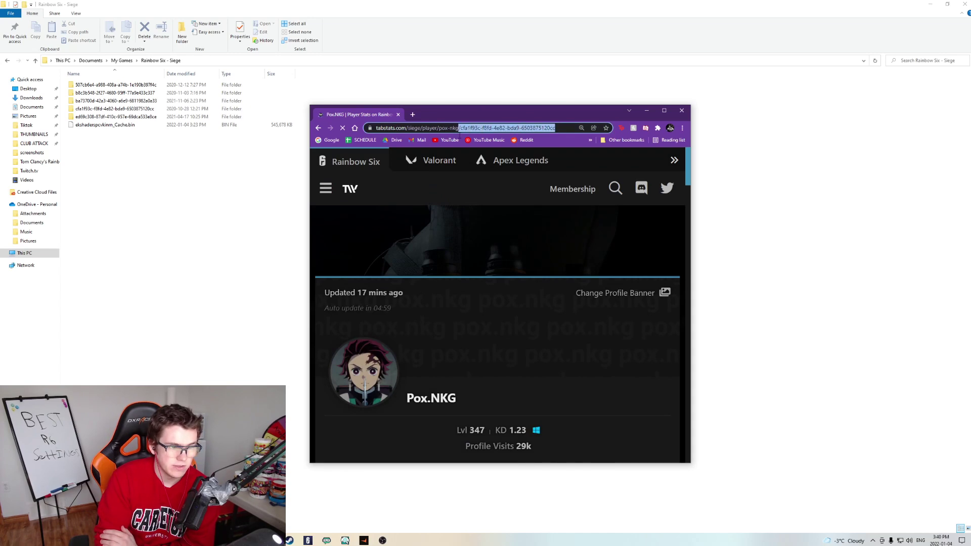
drag(460, 129, 469, 129)
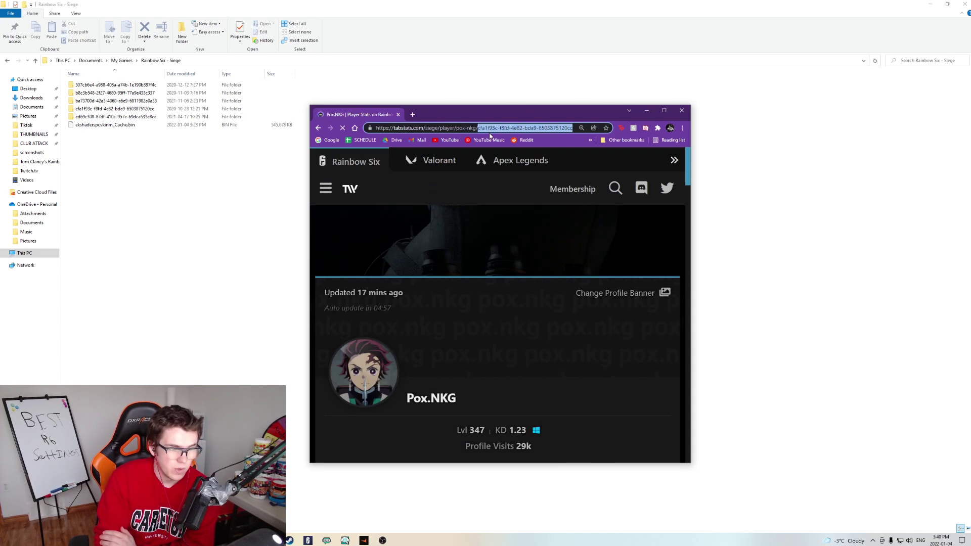
click(676, 112)
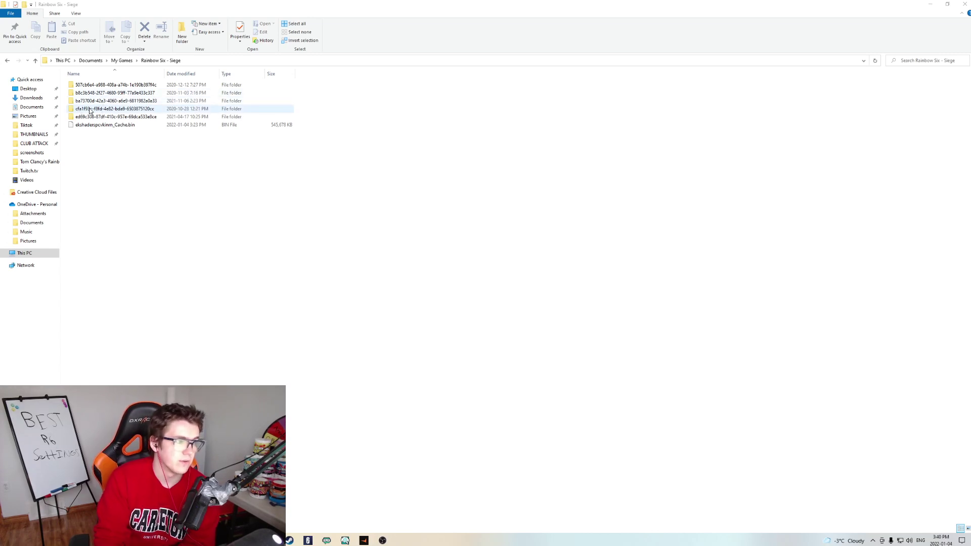
Open the profile folder's GameSettings file in Notepad, maximizing then restoring the window.
double_click(90, 111)
click(100, 89)
double_click(100, 90)
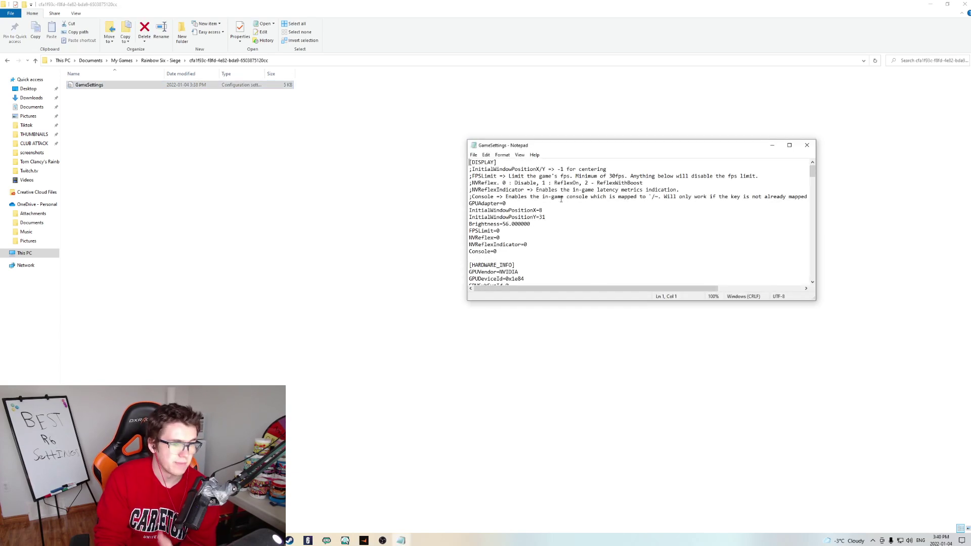
drag(732, 166, 724, 202)
click(708, 133)
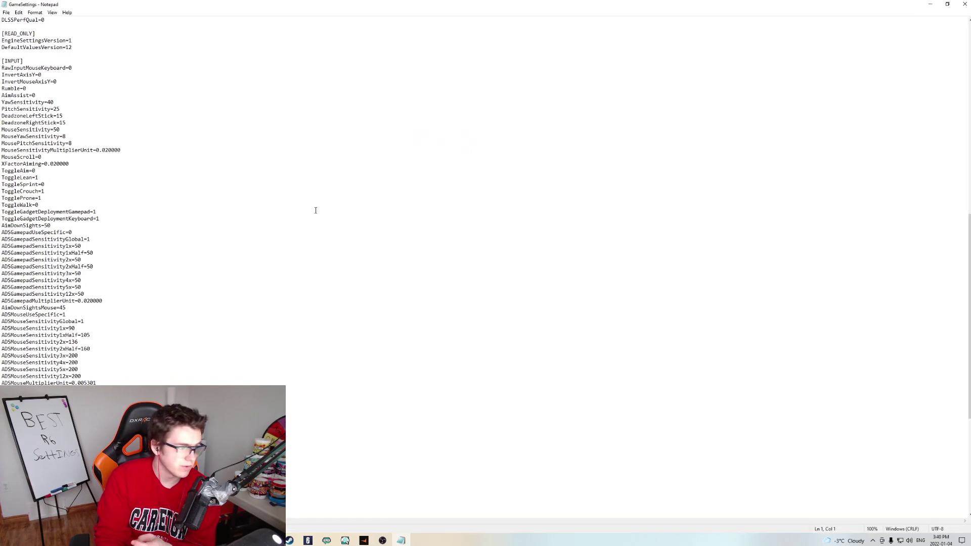
double_click(248, 3)
Highlight the ADSMouseMultiplierUnit line (0.005301), then scroll back up the file.
drag(568, 227, 468, 230)
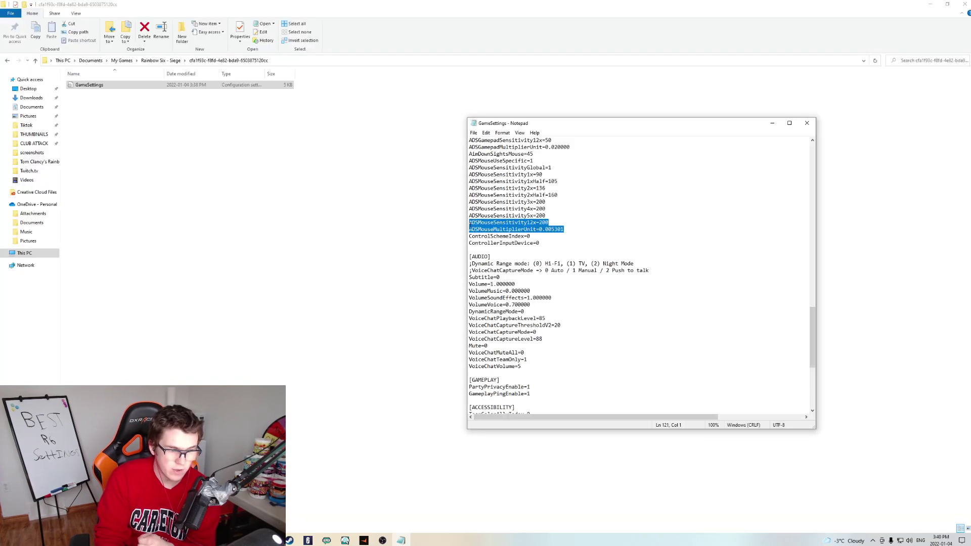
click(581, 228)
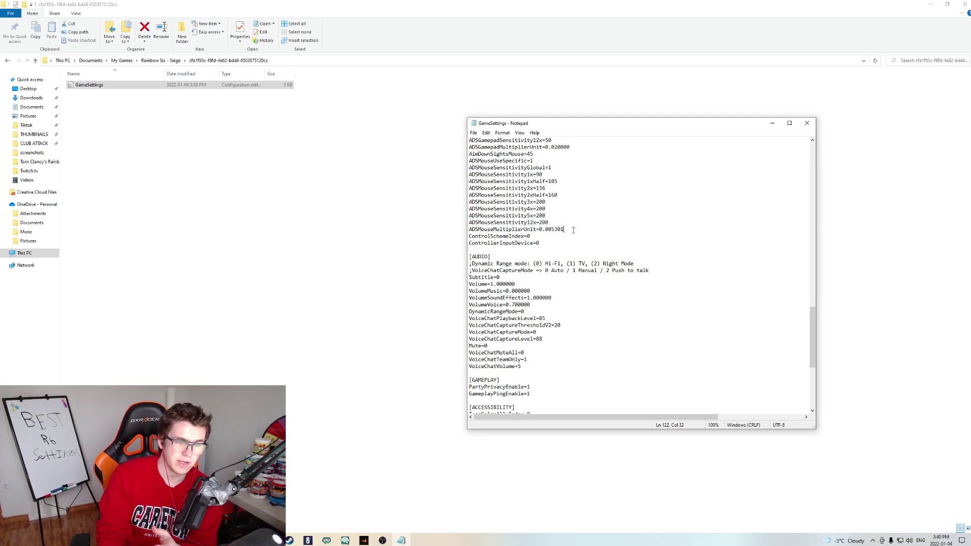
drag(567, 229, 469, 229)
click(472, 230)
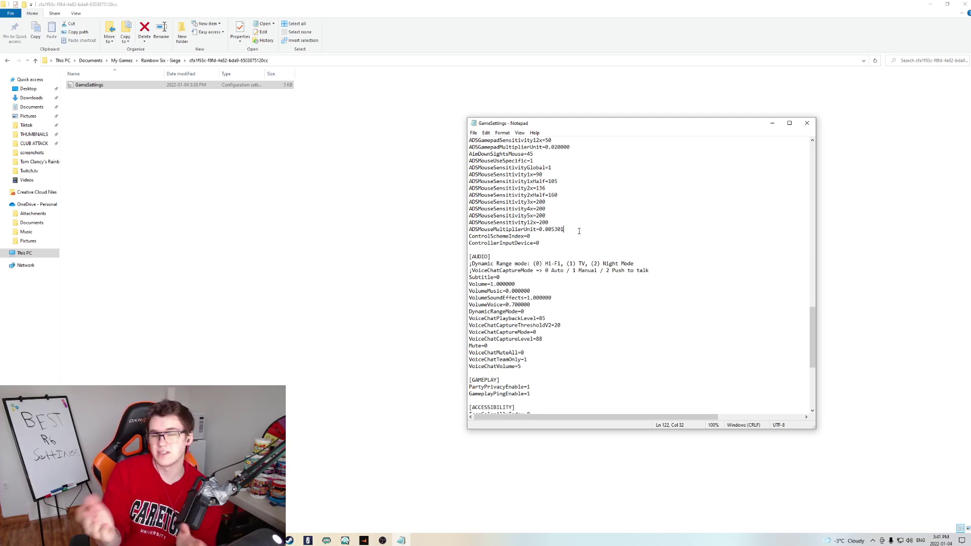
scroll(579, 232, up, 1)
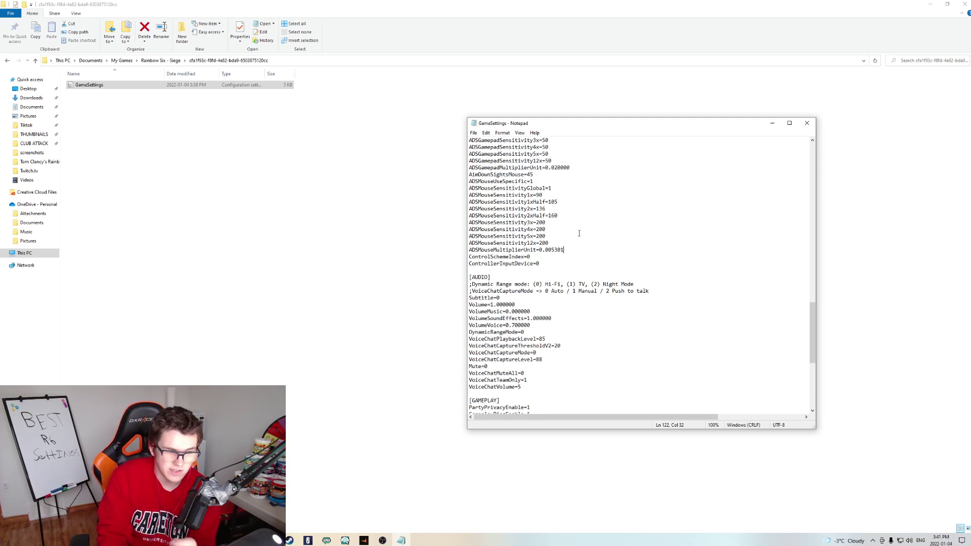
scroll(639, 296, up, 2)
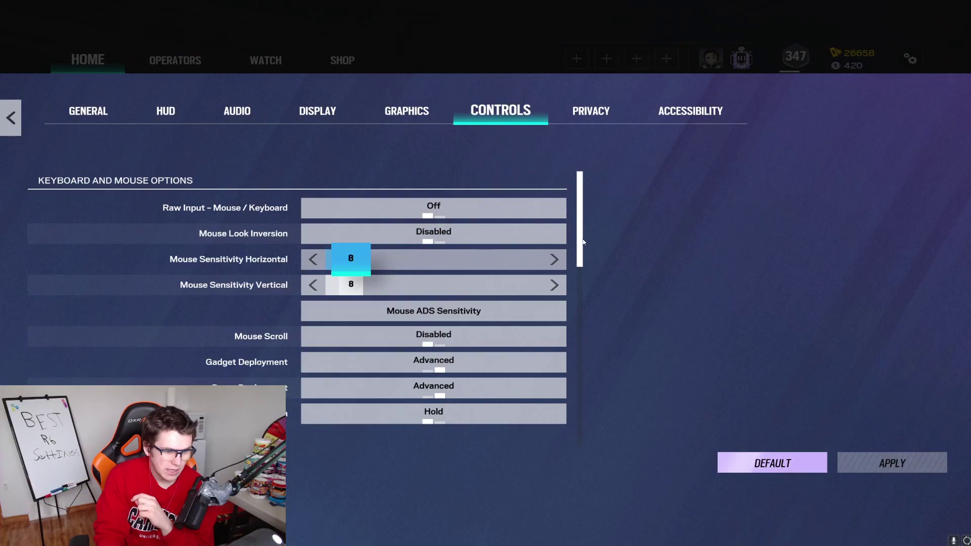
scroll(585, 308, down, 5)
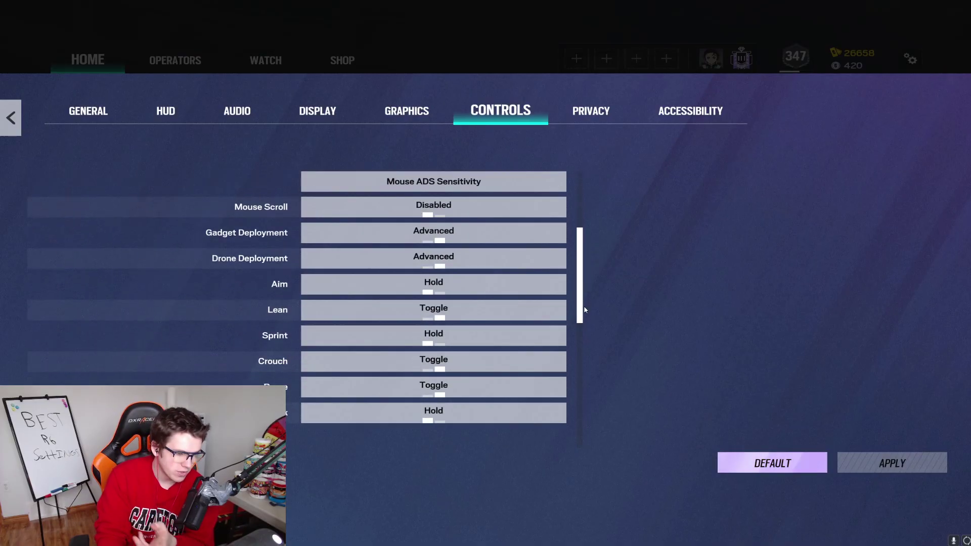
scroll(586, 309, down, 1)
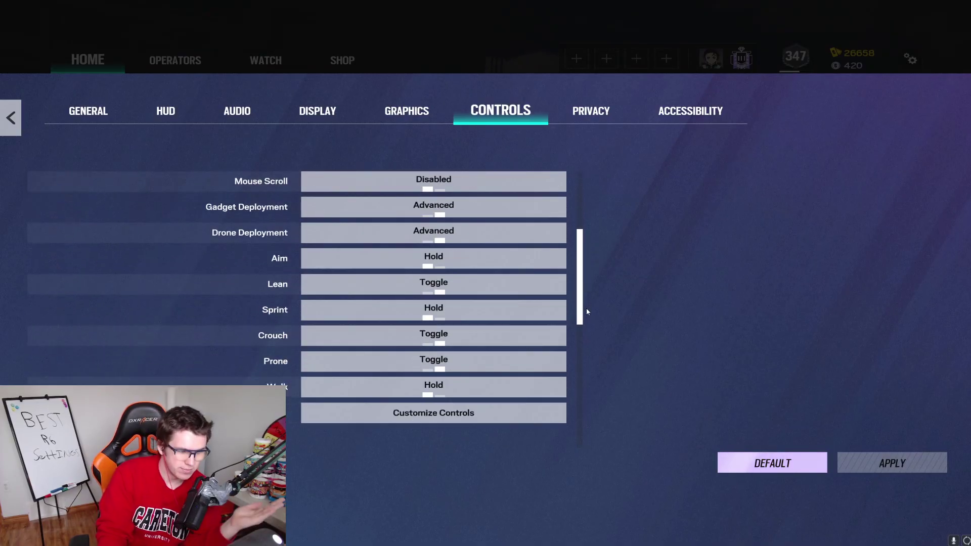
scroll(593, 319, down, 1)
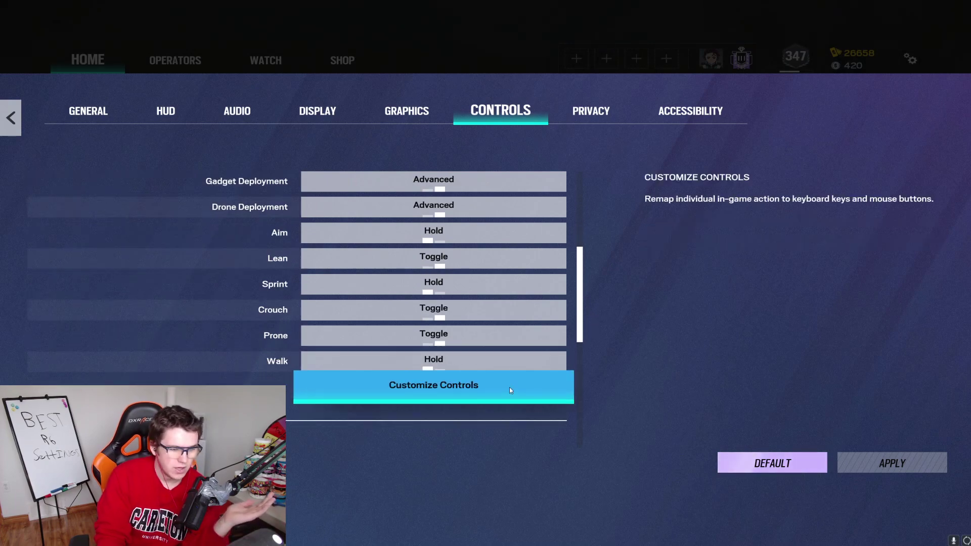
scroll(587, 324, up, 7)
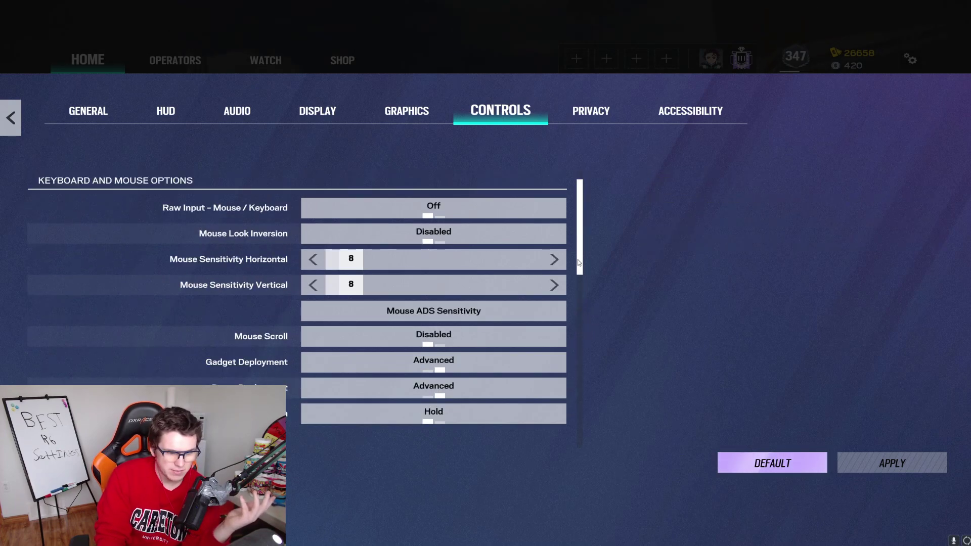
drag(578, 260, 582, 315)
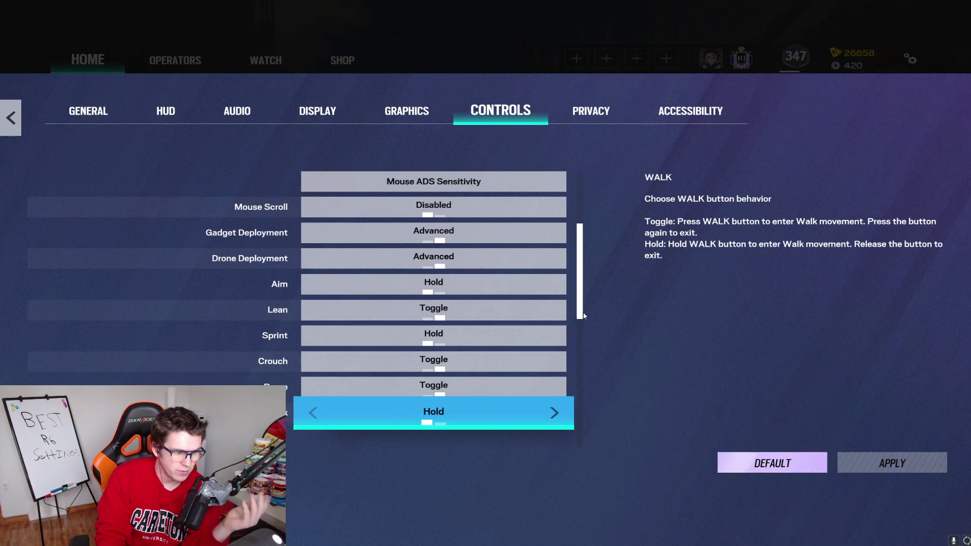
scroll(586, 306, down, 1)
click(542, 390)
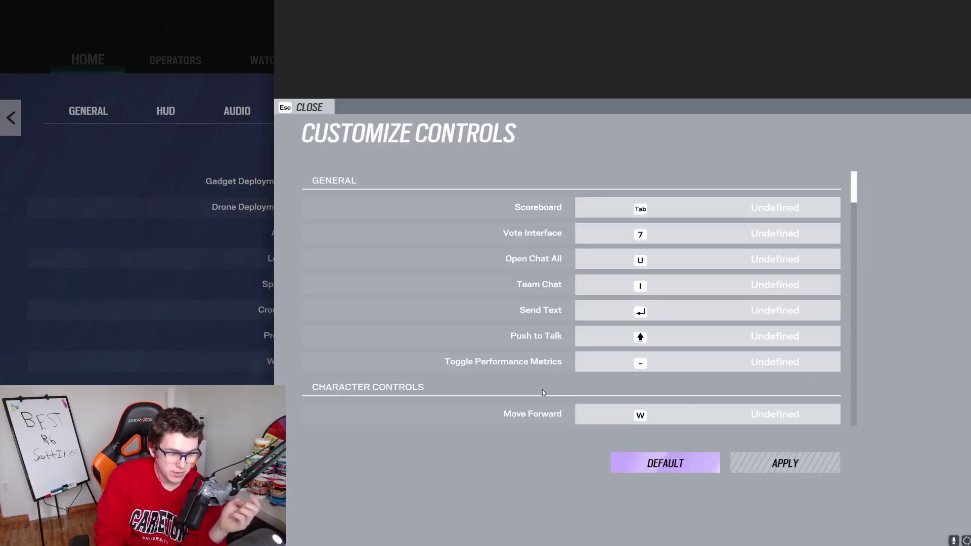
drag(854, 199, 852, 302)
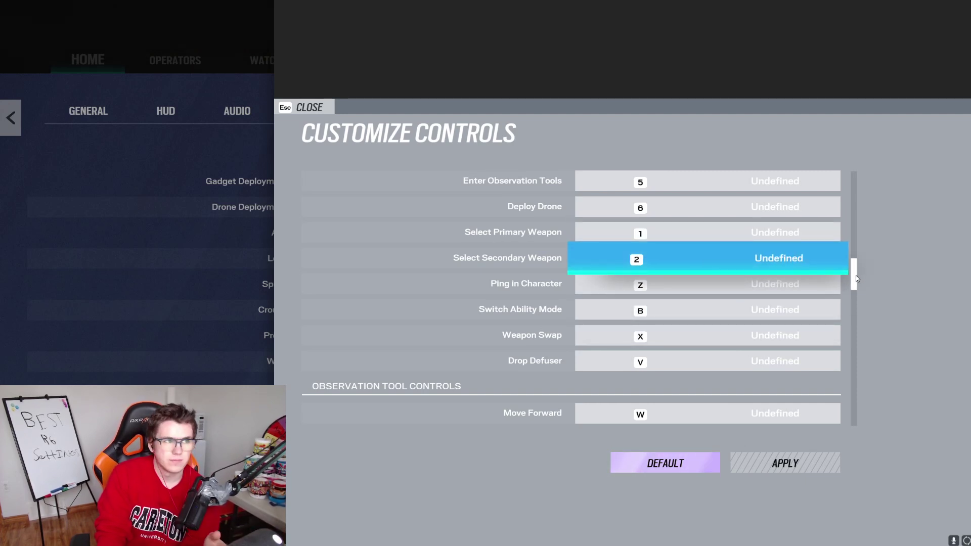
drag(856, 275, 853, 298)
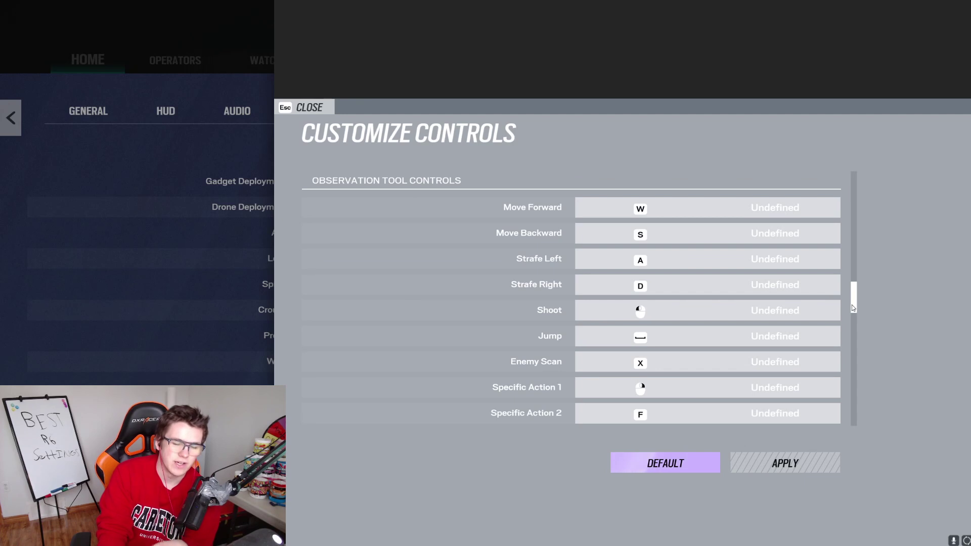
drag(852, 307, 855, 451)
key(Escape)
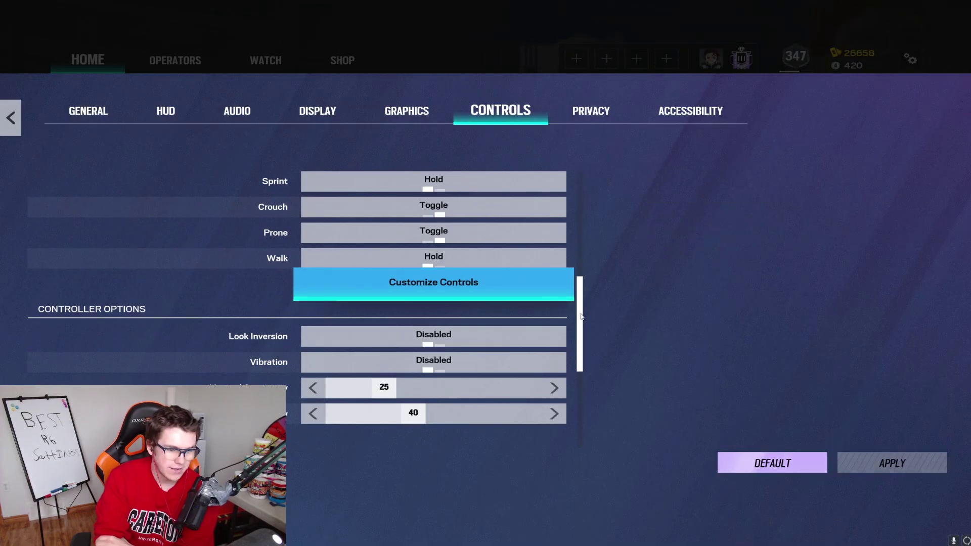
Review Controller Options and Privacy, then open Accessibility: Custom preset, Green optic at 90 opacity, Blue/Red teams.
scroll(599, 385, down, 5)
scroll(599, 397, up, 12)
scroll(599, 397, down, 4)
scroll(583, 353, down, 2)
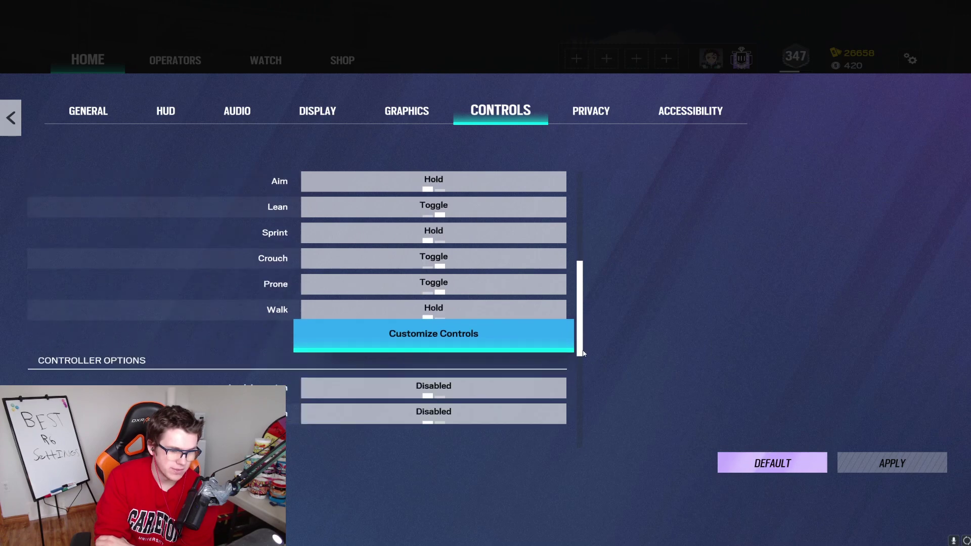
scroll(582, 384, down, 3)
scroll(581, 396, down, 1)
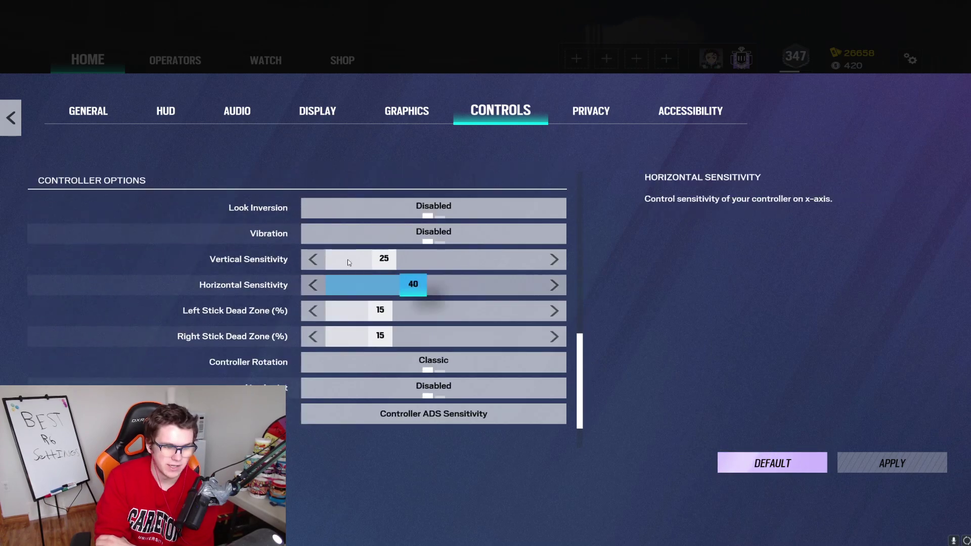
click(578, 116)
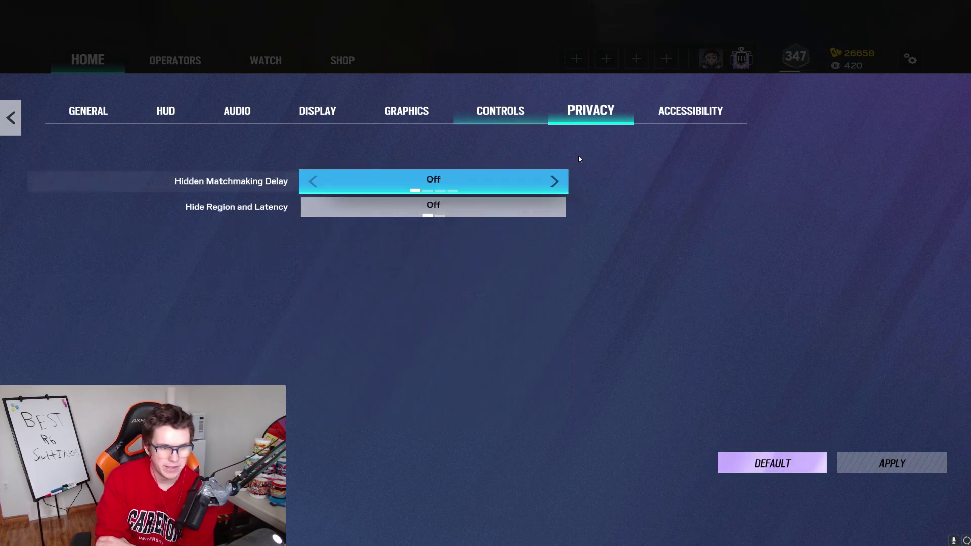
key(e)
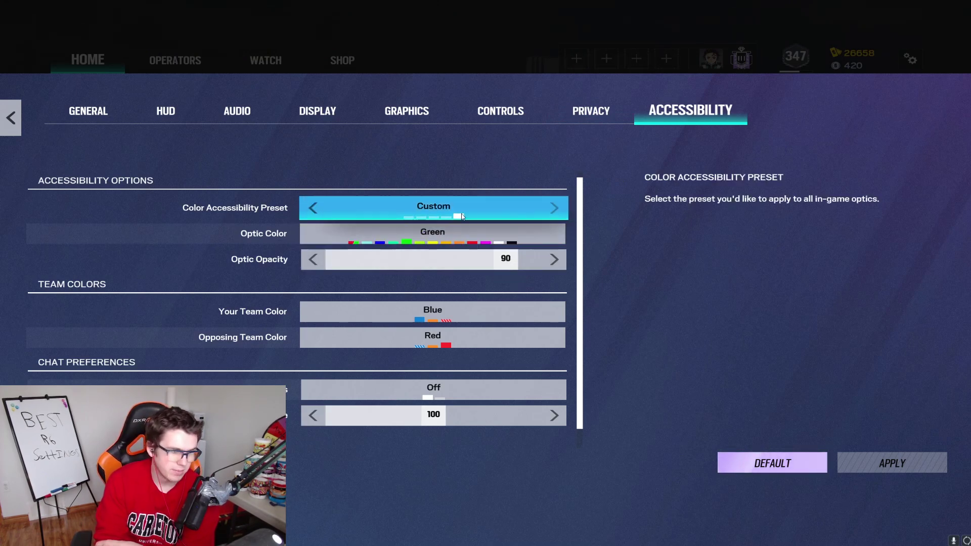
scroll(546, 301, down, 1)
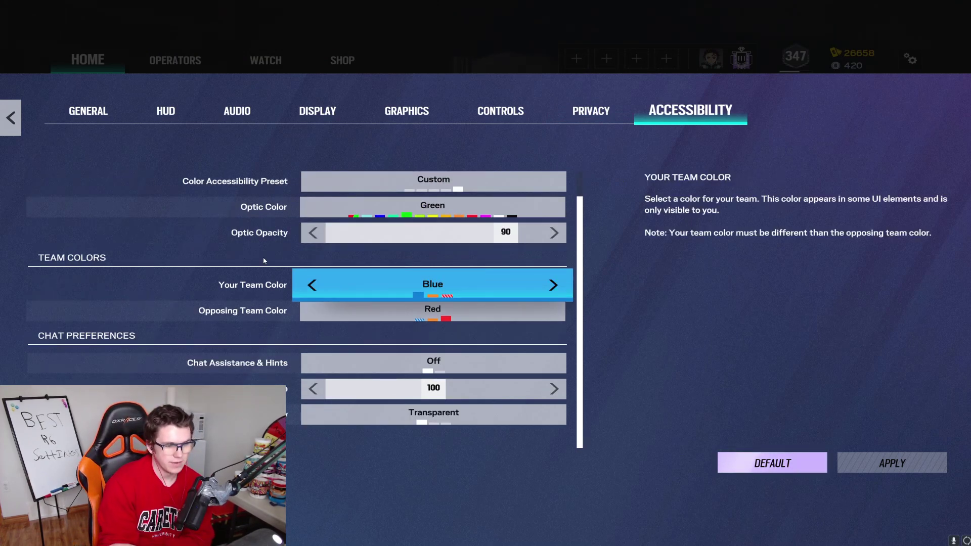